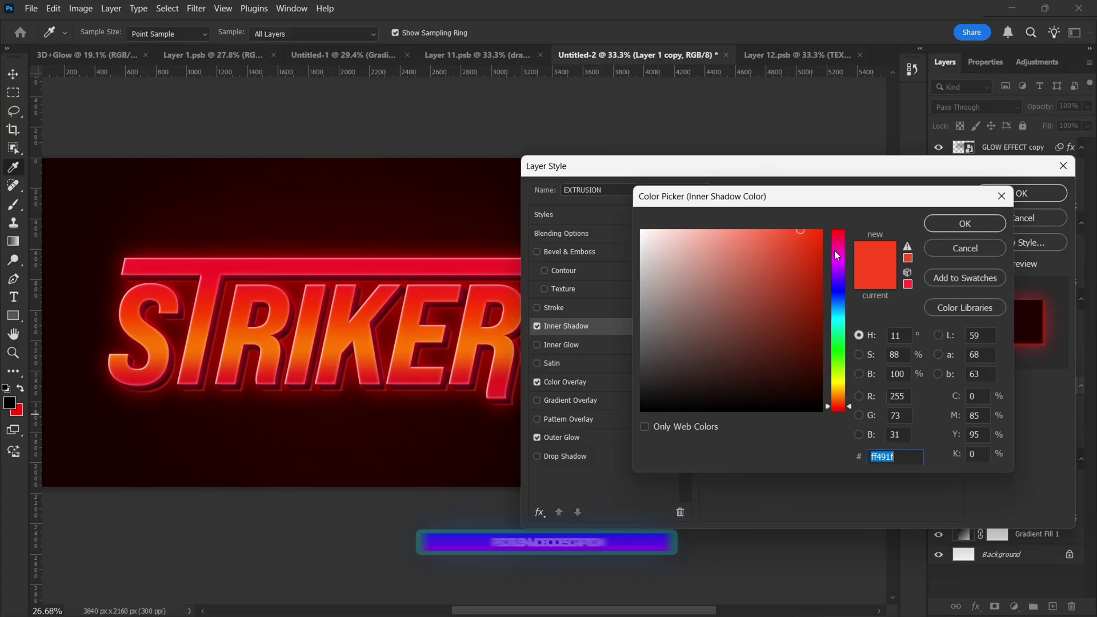
Change the STRIKER extrusion's inner shadow to orange (ff682c) and close Layer Style.
click(792, 230)
drag(840, 406, 844, 409)
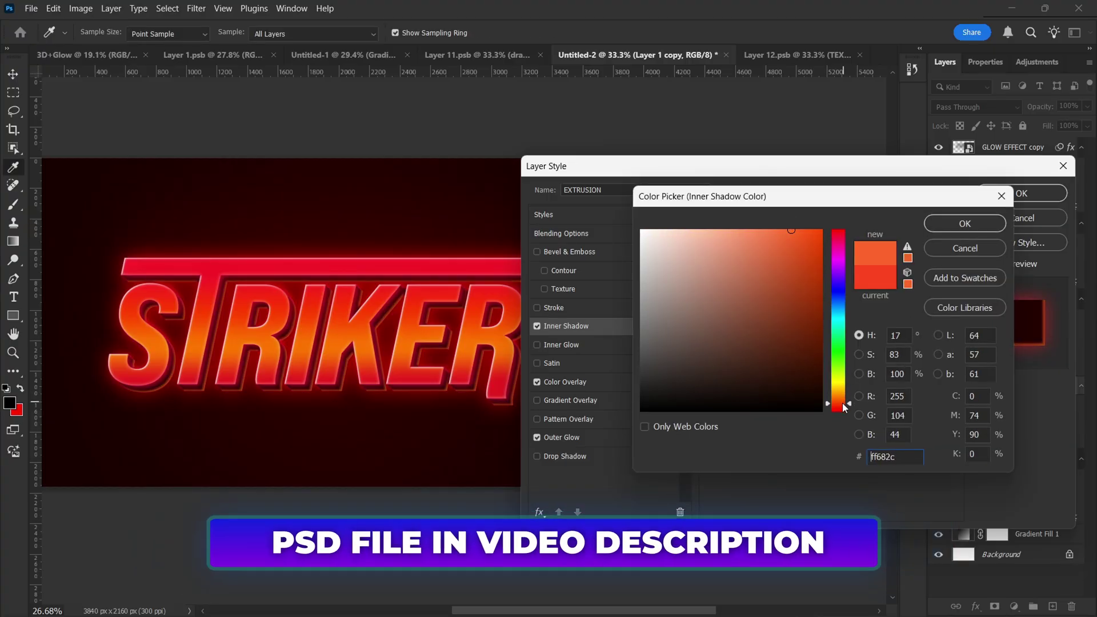
click(967, 222)
key(Return)
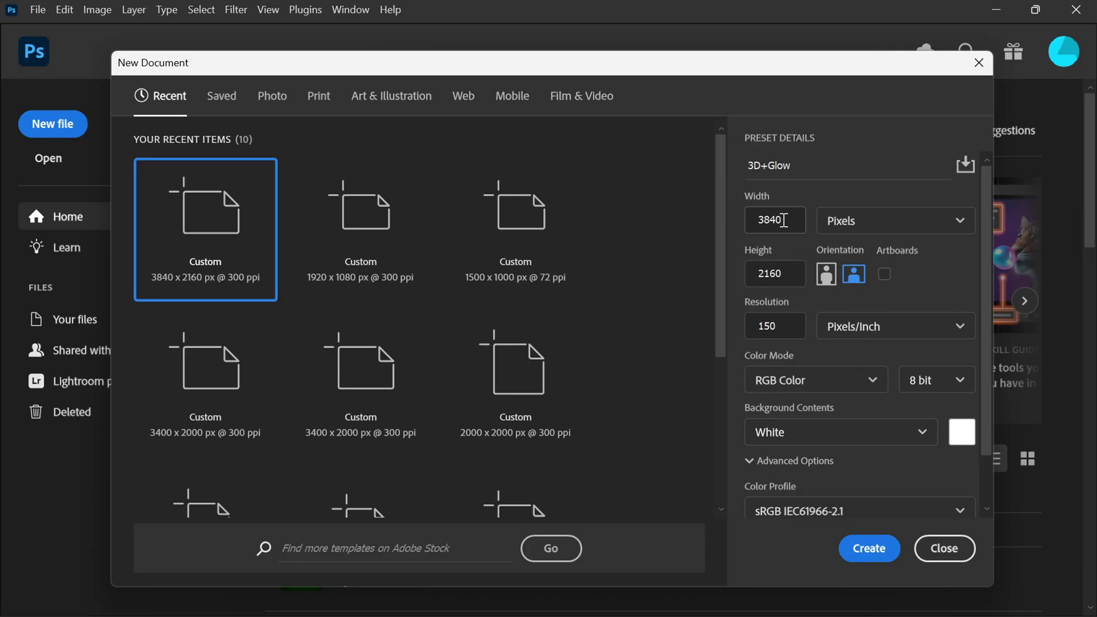
Create a 3840 × 2160 px document named 3D+Glow.
double_click(784, 221)
double_click(784, 275)
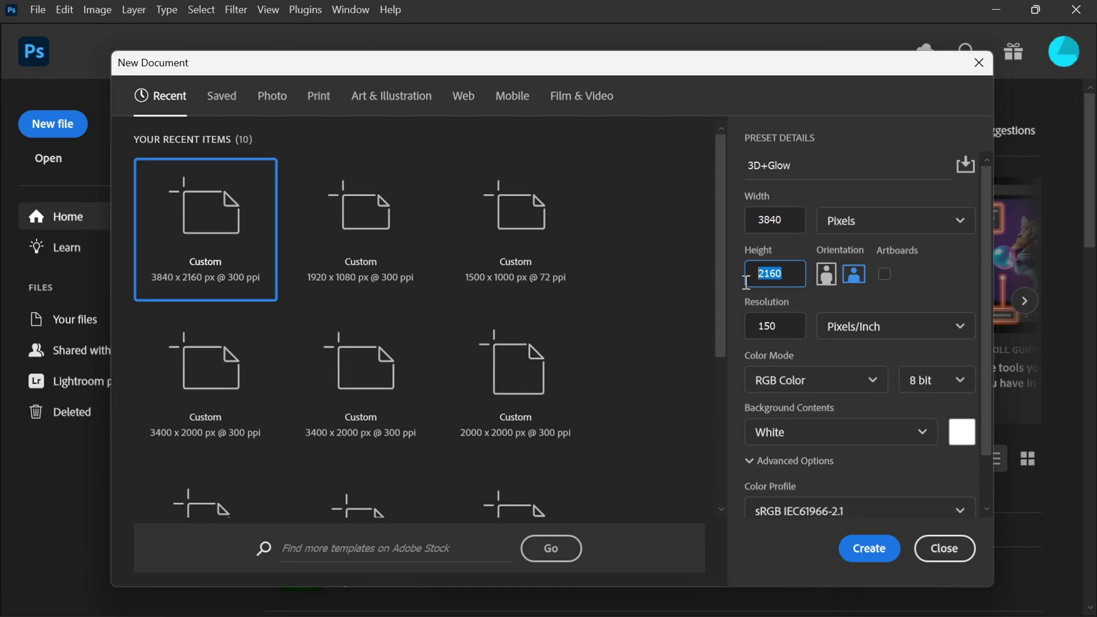
click(862, 547)
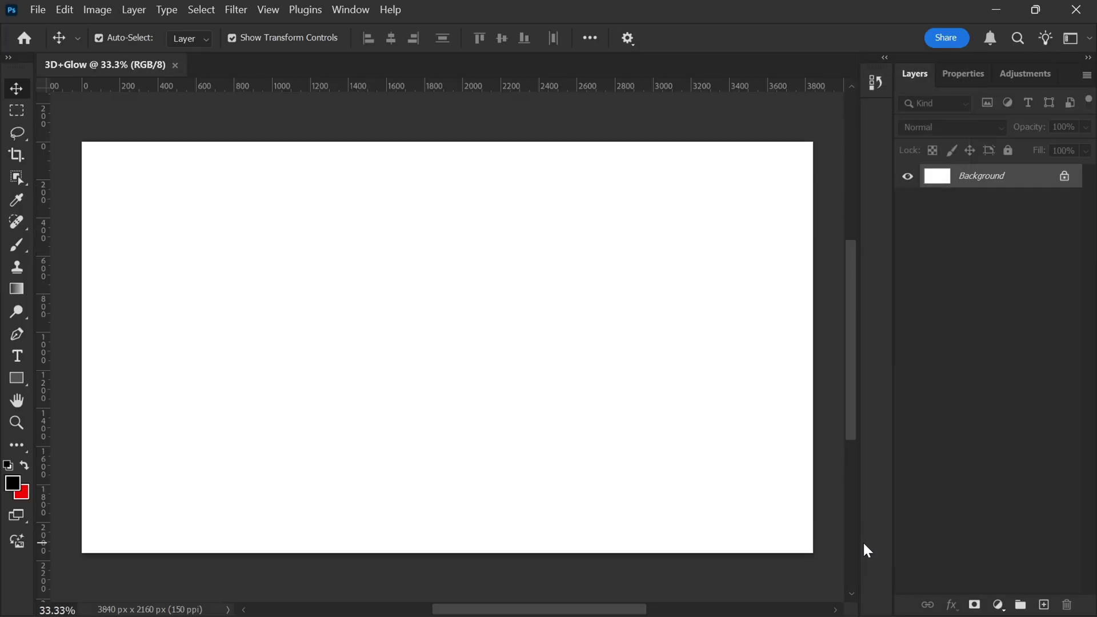
Fill the canvas with a dark green radial gradient from its centre.
click(27, 292)
drag(454, 350, 789, 477)
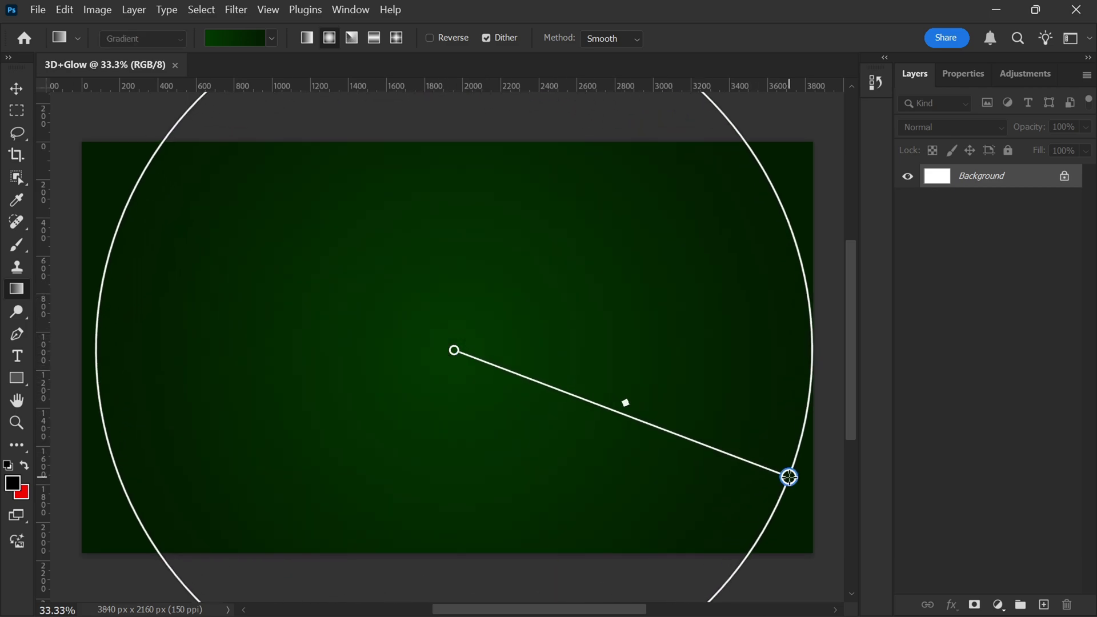
click(22, 85)
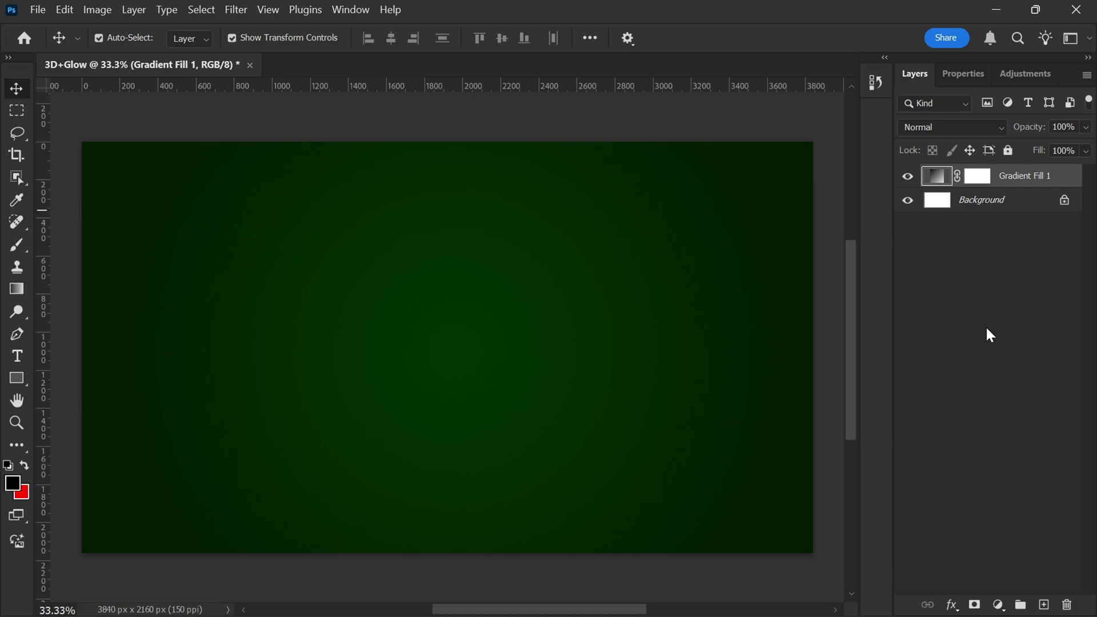
Add a new layer, convert it to a smart object, and open its contents.
click(1045, 605)
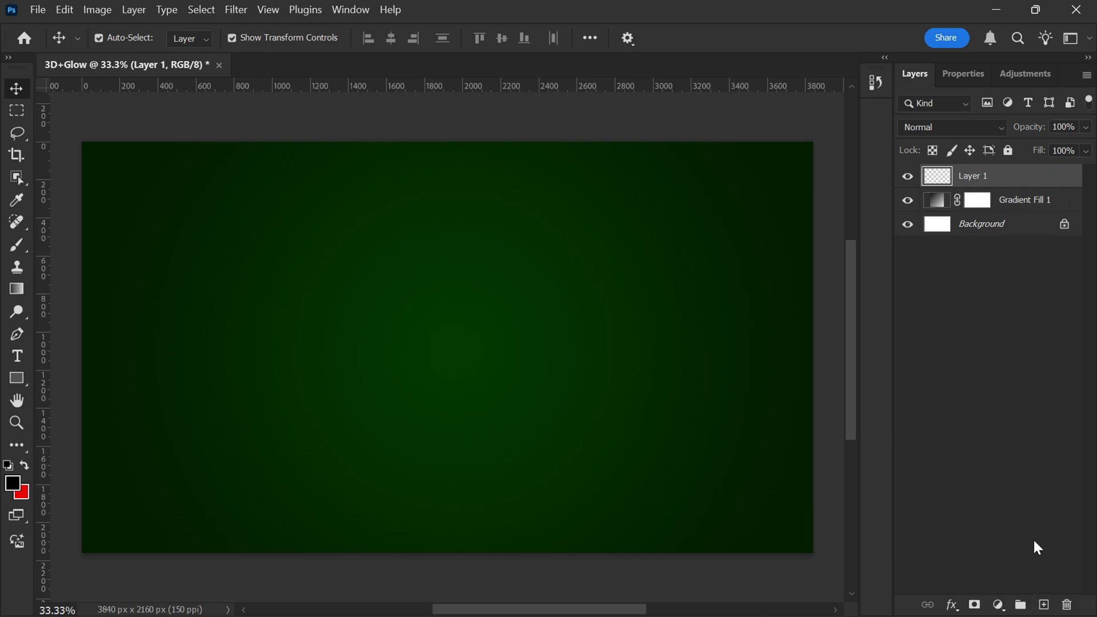
right_click(975, 179)
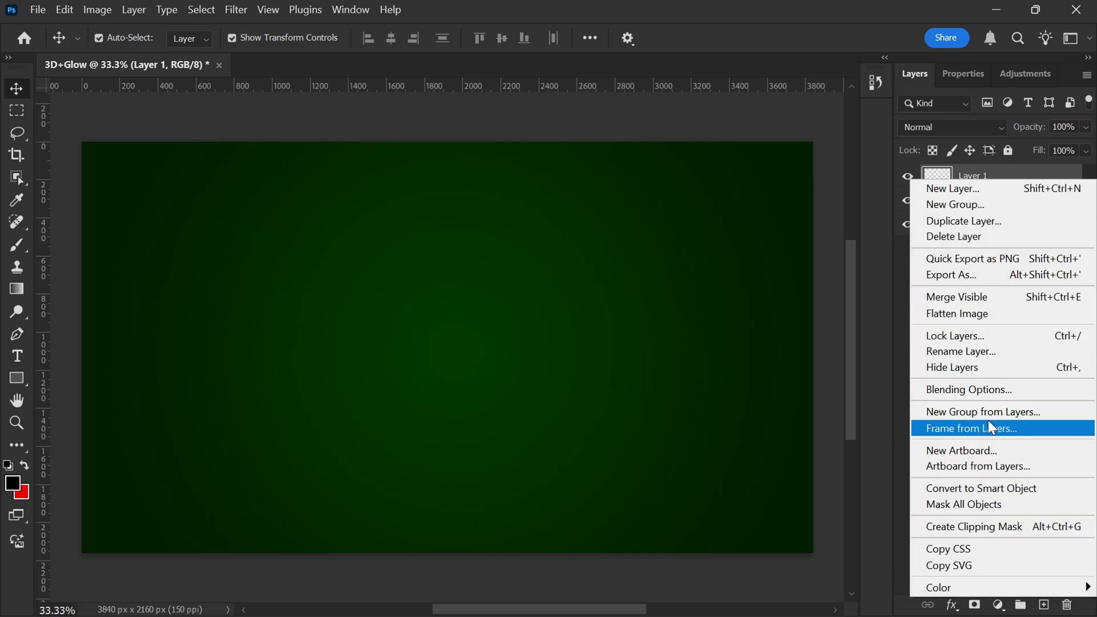
click(990, 487)
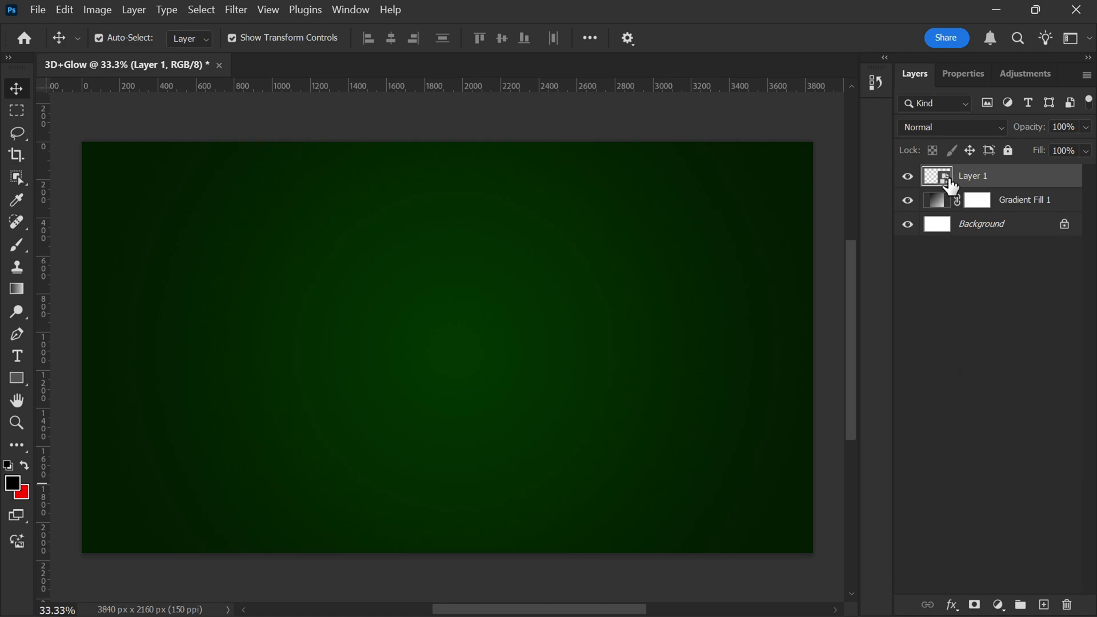
double_click(948, 177)
Type white GLOW text at the canvas centre.
key(t)
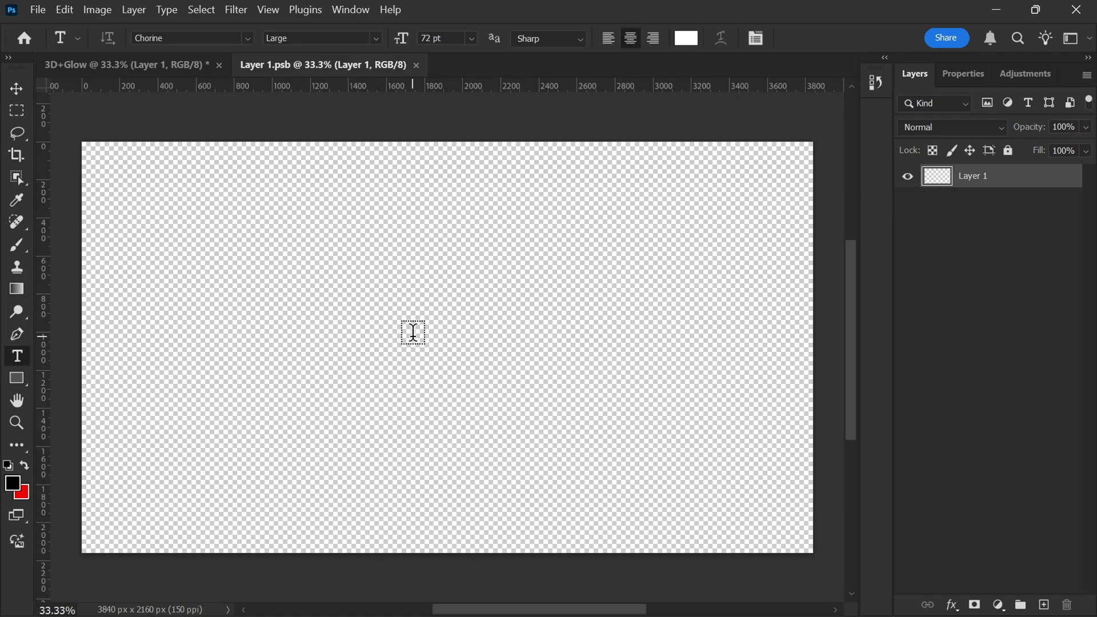
click(412, 332)
text(GLOW)
key(ctrl+Return)
Enlarge the GLOW text across most of the canvas, save, and return to 3D+Glow.
key(v)
drag(415, 338, 455, 468)
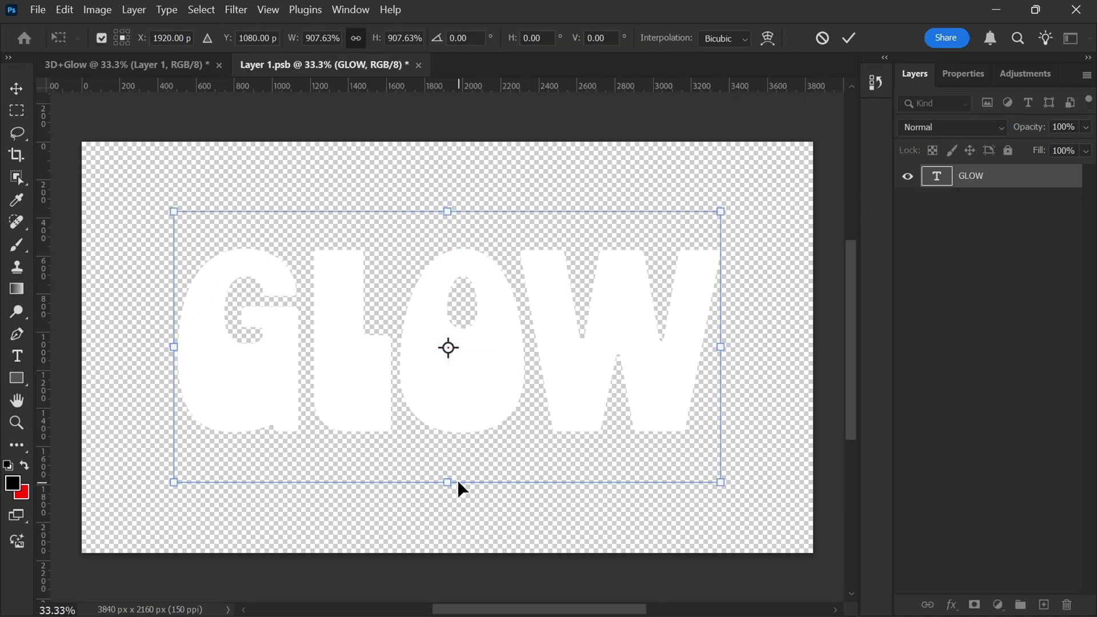
click(851, 38)
key(ctrl+s)
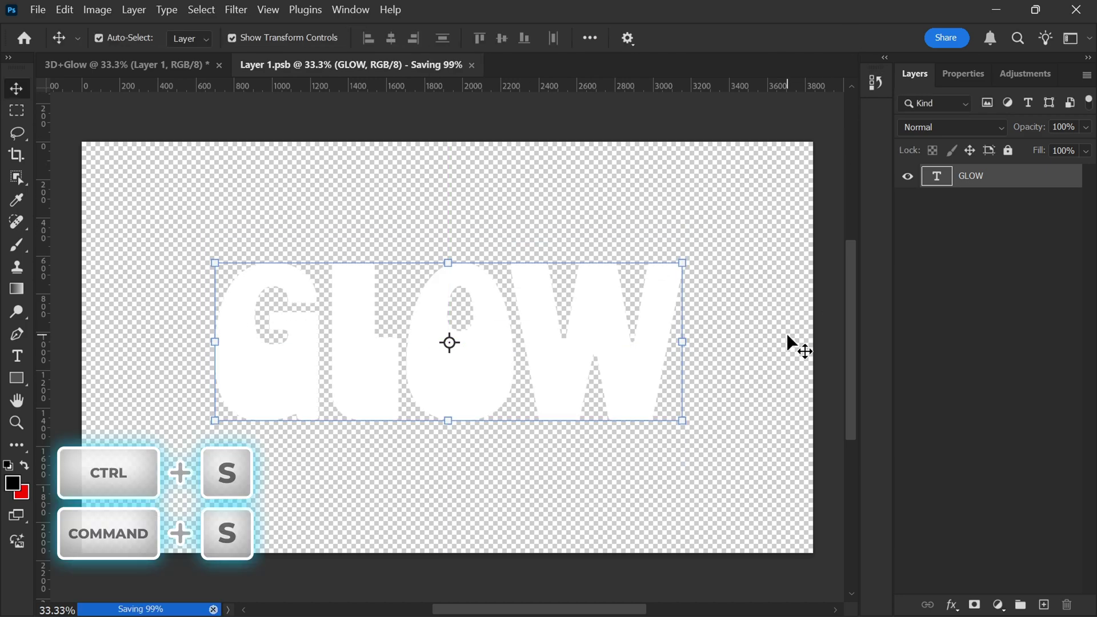
click(155, 63)
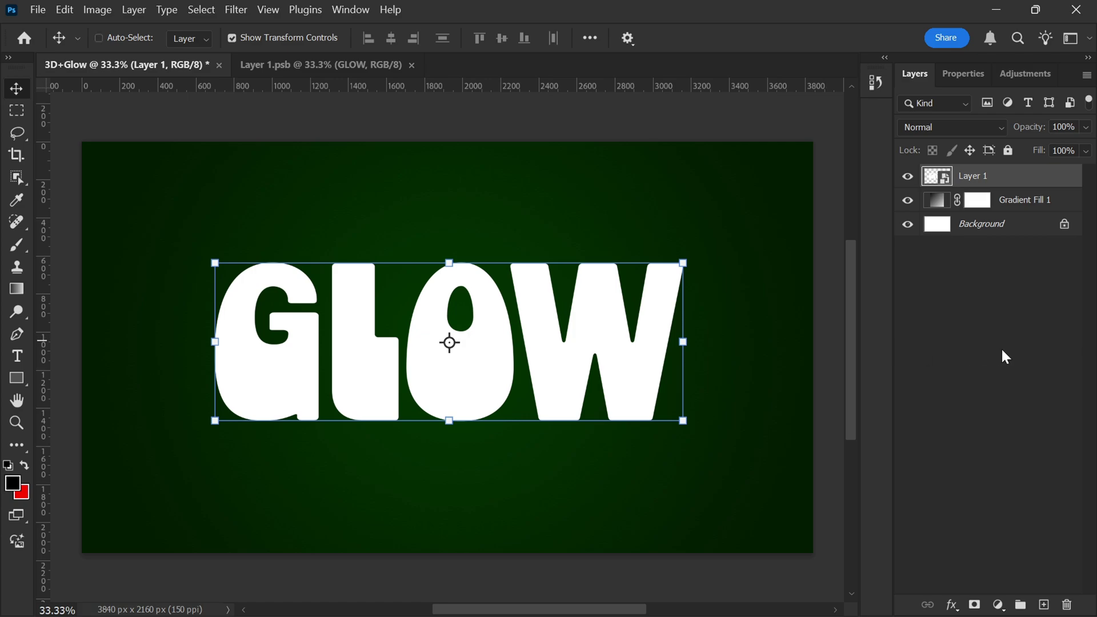
Nudge the GLOW smart object one step up and one step left with Free Transform.
key(ctrl+t)
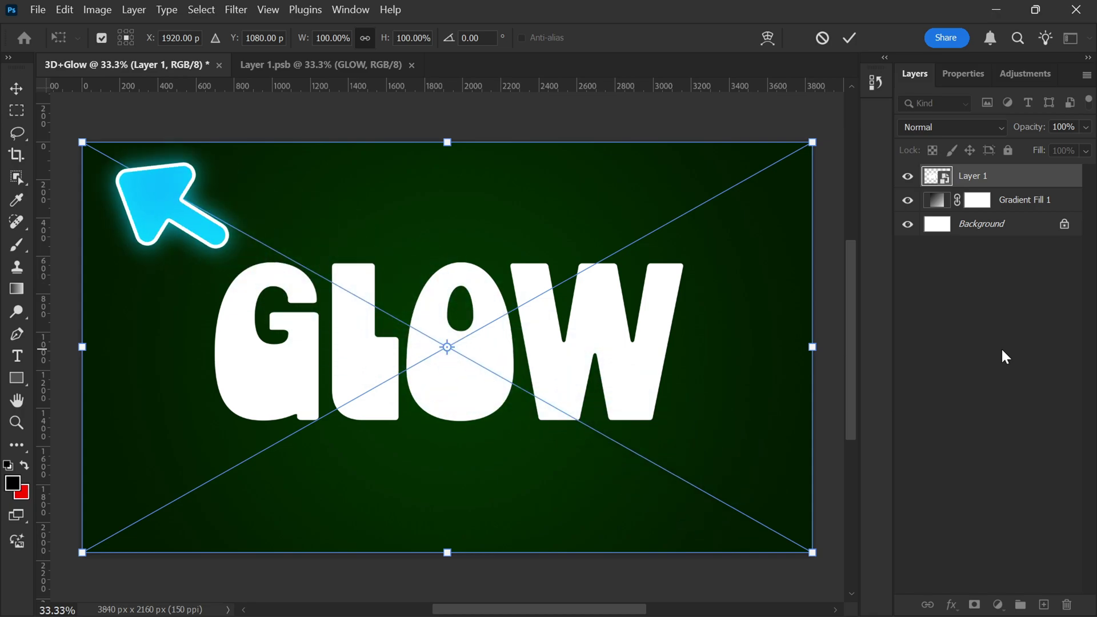
key(Up)
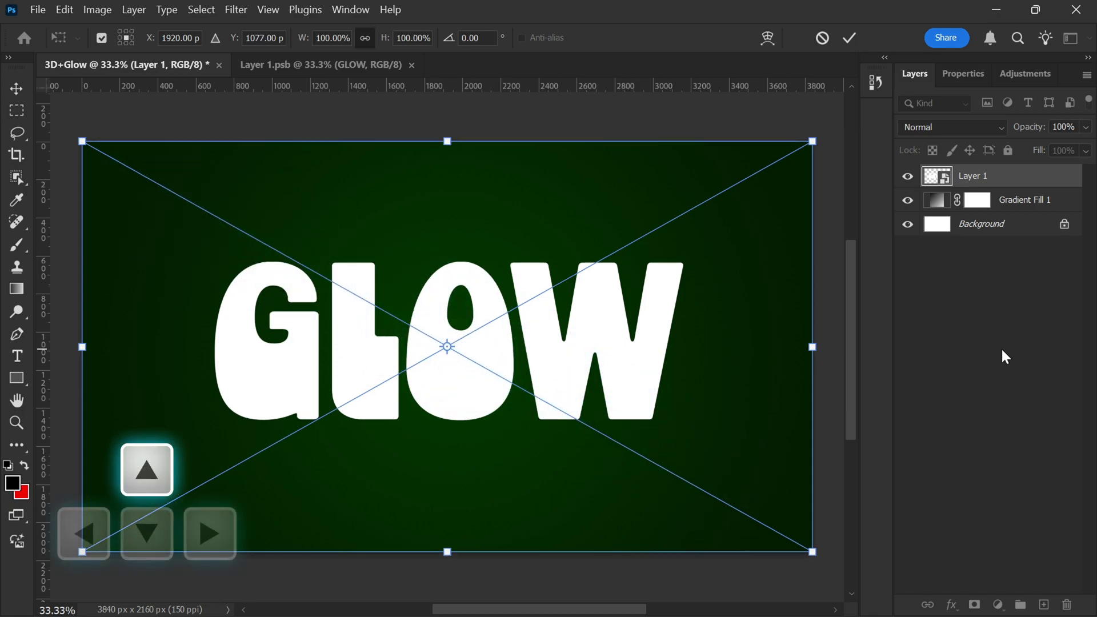
key(Left)
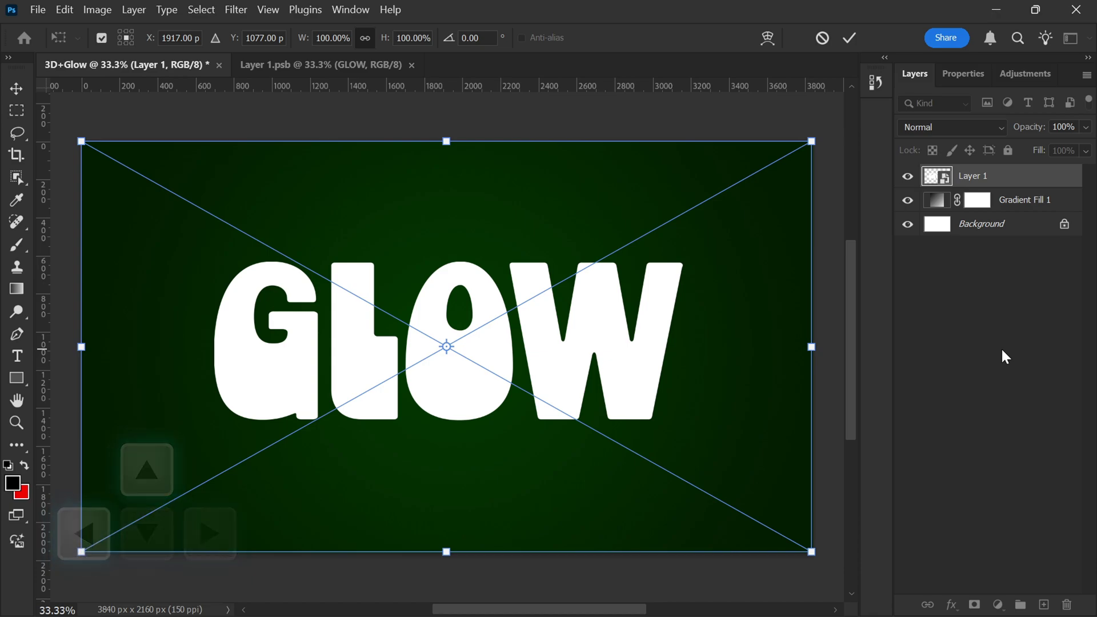
key(Return)
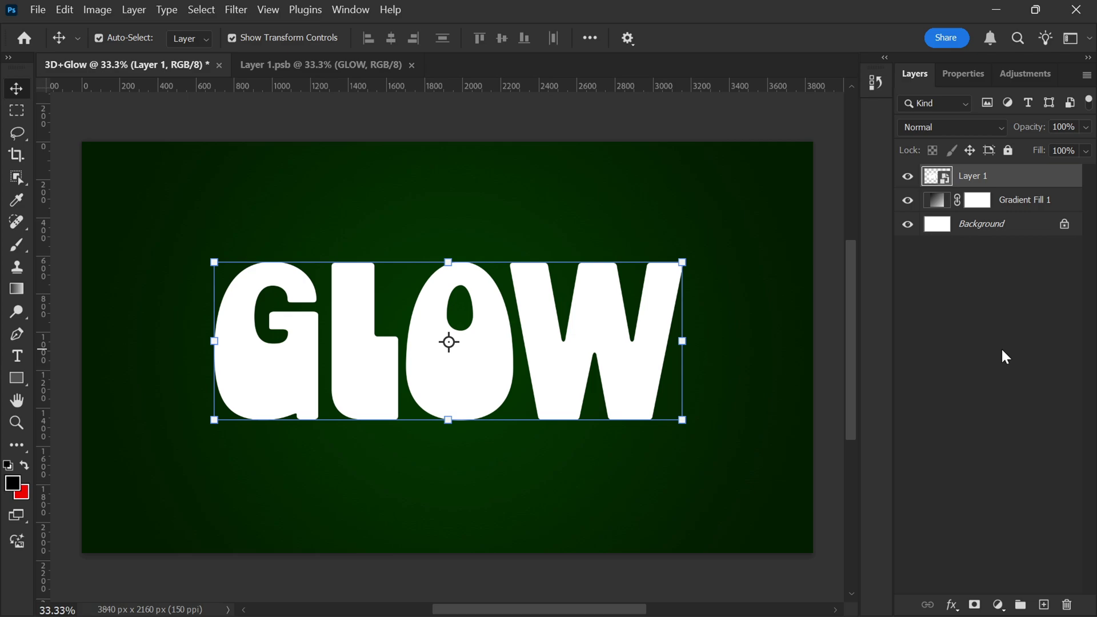
key(ctrl)
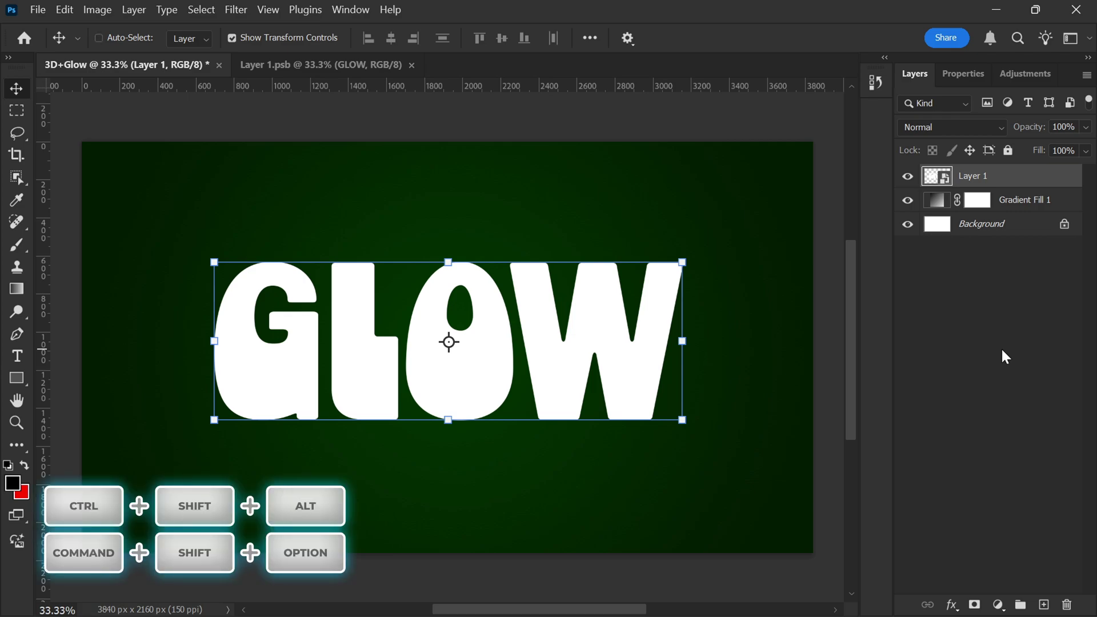
key(ctrl+shift+alt+t)
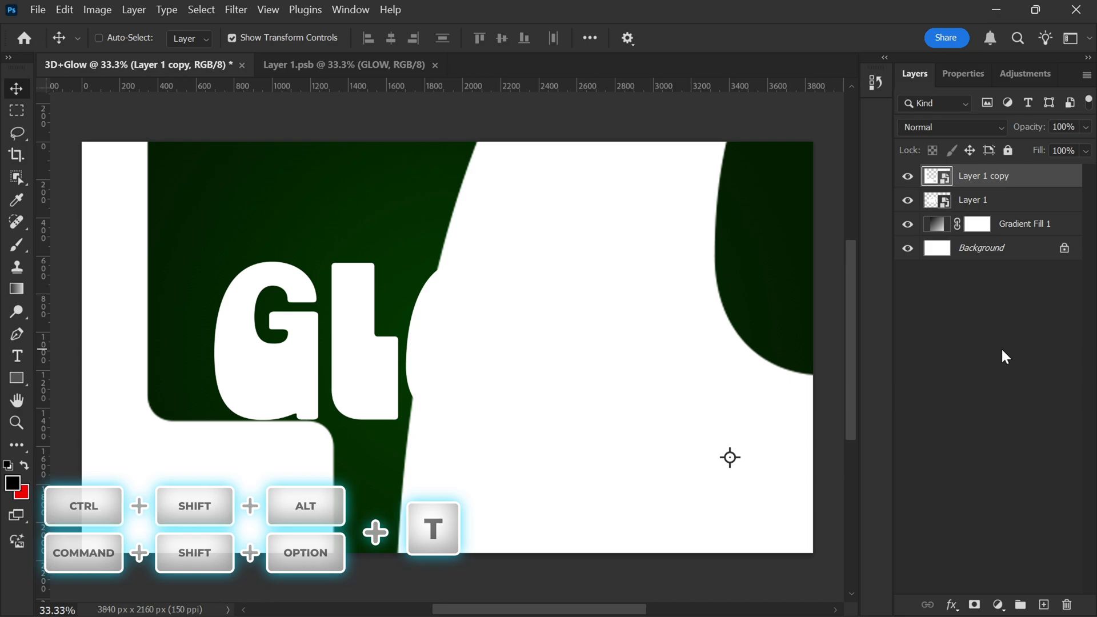
key(ctrl)
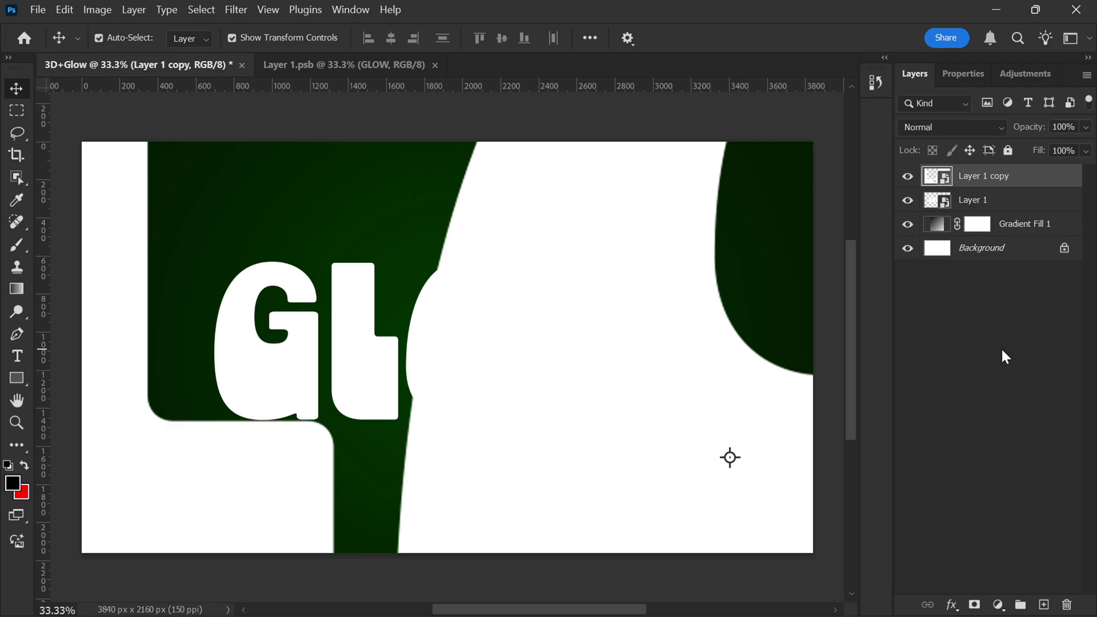
key(Delete)
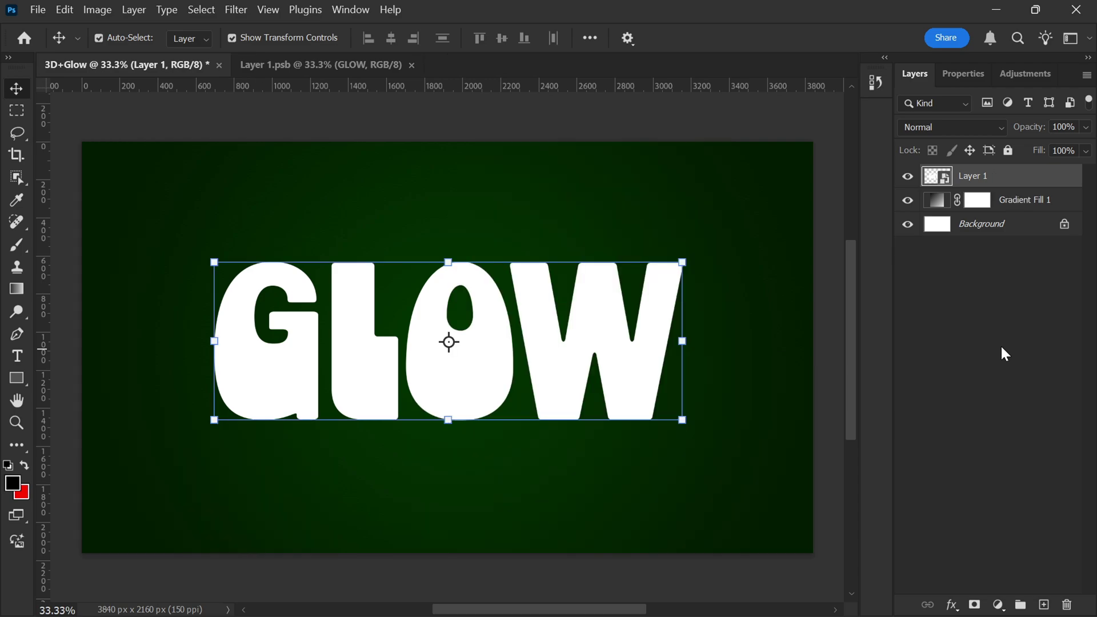
click(16, 356)
click(449, 203)
click(970, 180)
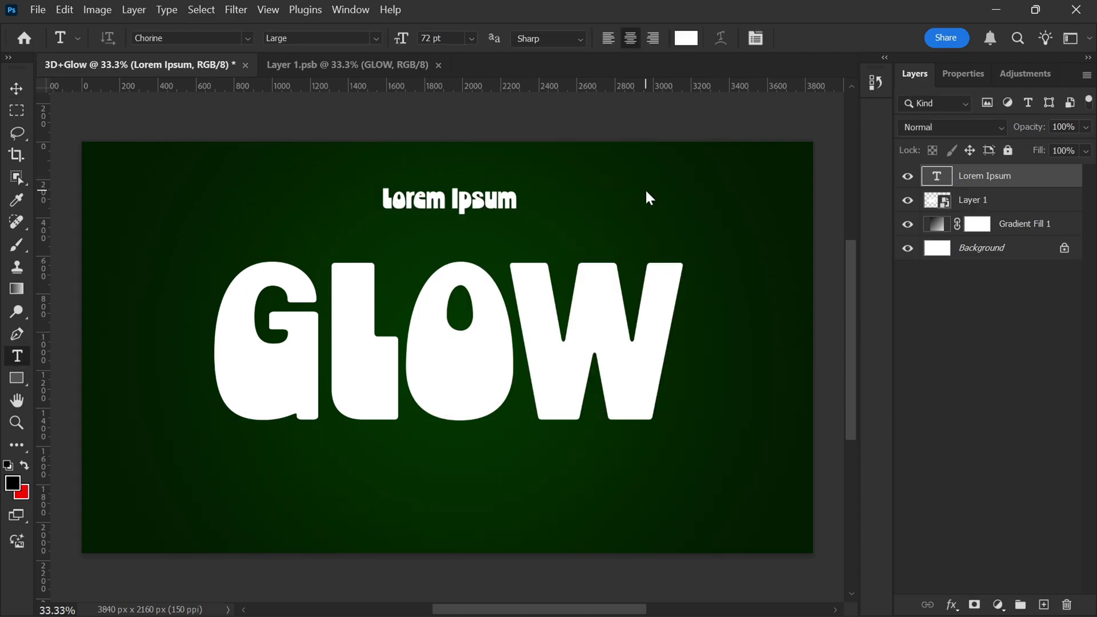
ctrl+alt+click(647, 192)
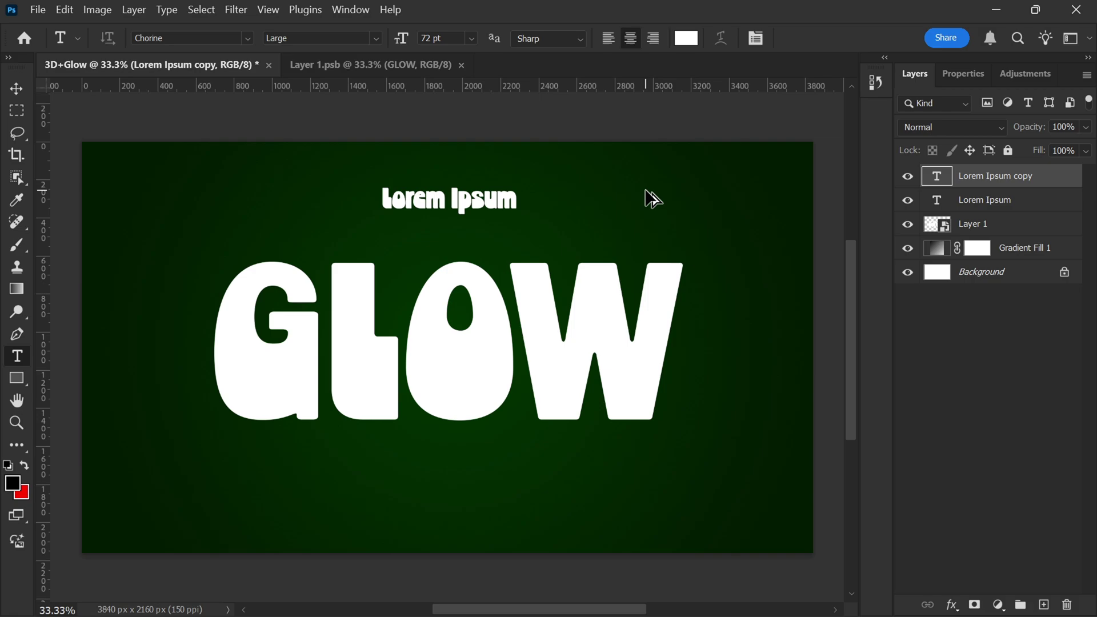
key(ctrl+alt+Up)
key(ctrl+alt+Left)
key(ctrl+alt+Up)
key(ctrl+alt+Left)
key(ctrl+alt+Up)
key(ctrl+alt+Left)
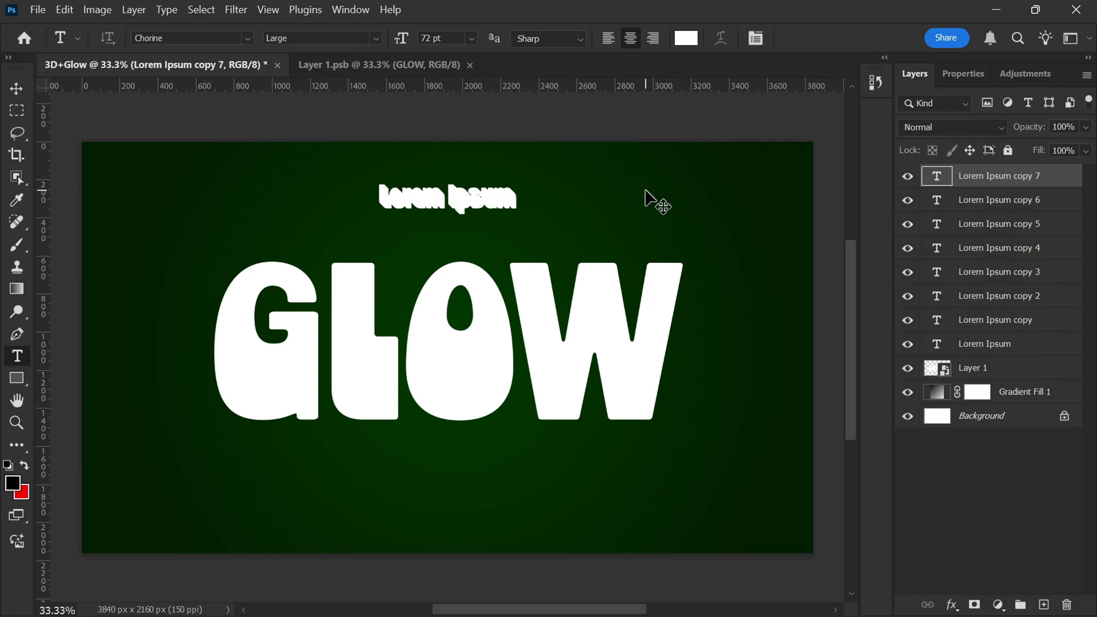
key(ctrl+z)
key(ctrl+z)
key(ctrl+z)
key(ctrl+z)
key(ctrl+z)
key(ctrl+z)
key(ctrl+z)
key(ctrl+z)
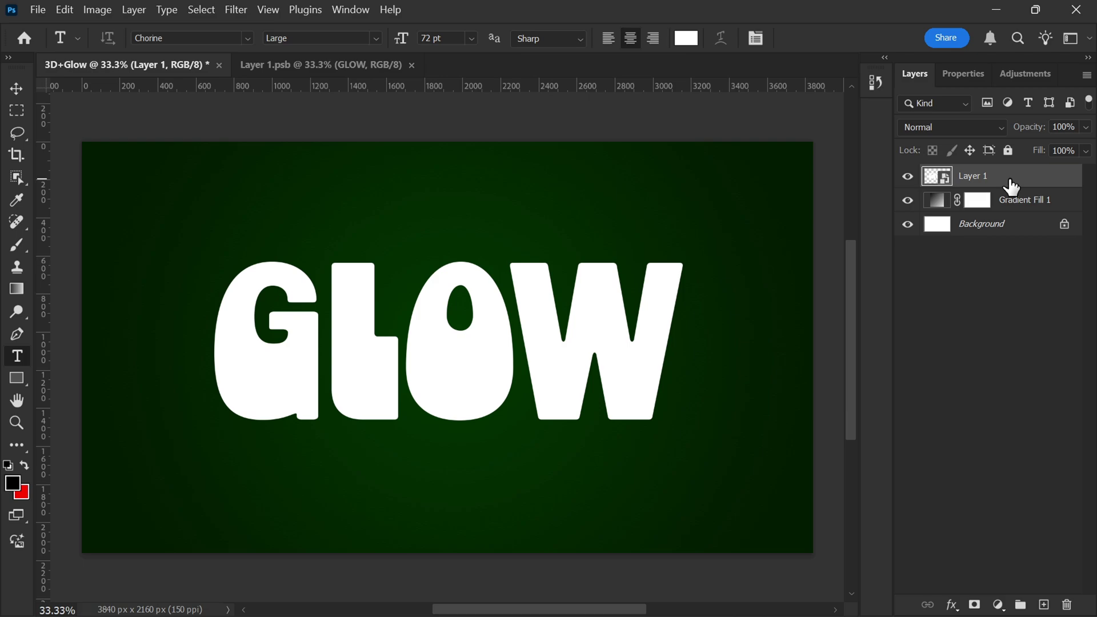
Make repeated offset duplicates of the GLOW layer with Ctrl+Shift+Alt+T.
key(ctrl)
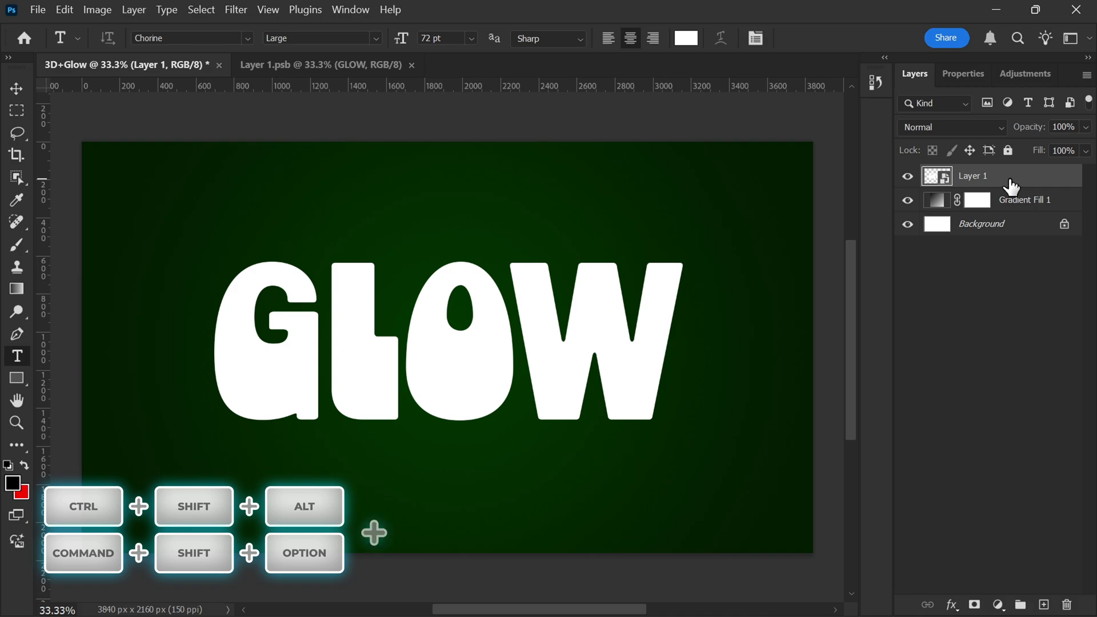
key(ctrl+shift+alt+t)
key(ctrl+shift+alt+t)
key(ctrl+shift+alt+t)
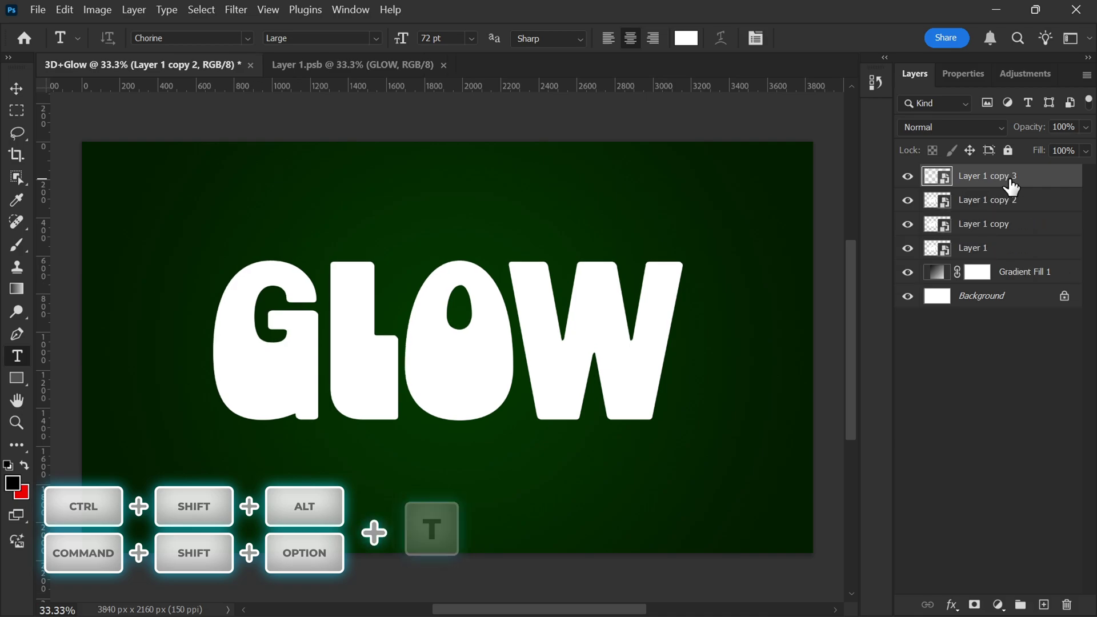
key(ctrl+shift+alt+t)
key(ctrl+shift+alt+t)
key(ctrl+shift+alt+t)
key(ctrl+shift+alt+t)
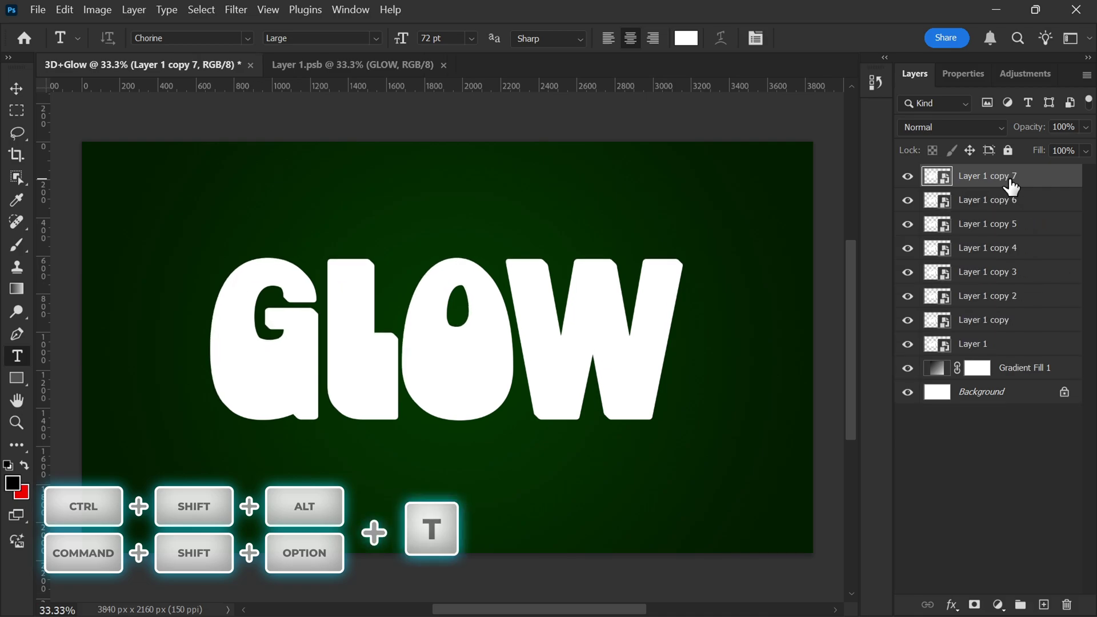
key(ctrl+shift+alt+t)
key(ctrl+shift+alt+t)
key(ctrl+shift+alt+t)
key(ctrl+shift+alt+t)
key(ctrl+shift+alt+t)
key(ctrl+shift+alt+t)
key(ctrl+shift+alt+t)
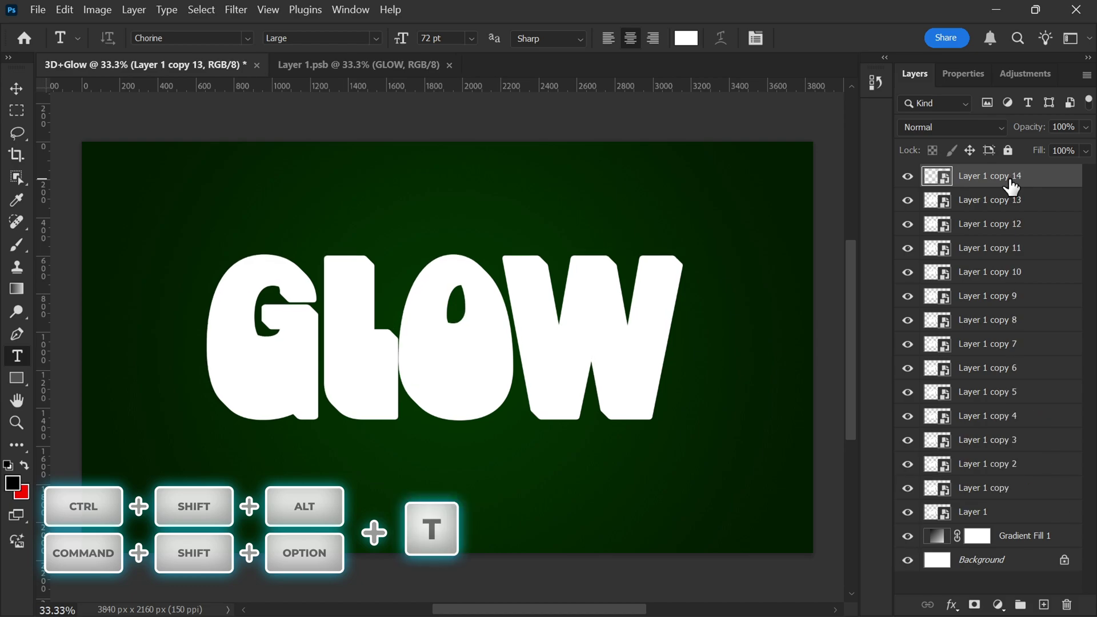
key(ctrl+shift+alt+t)
Rename the topmost text copy to MAIN LAYER, after deleting and restoring the bottom five copies.
click(1042, 536)
shift+click(1042, 440)
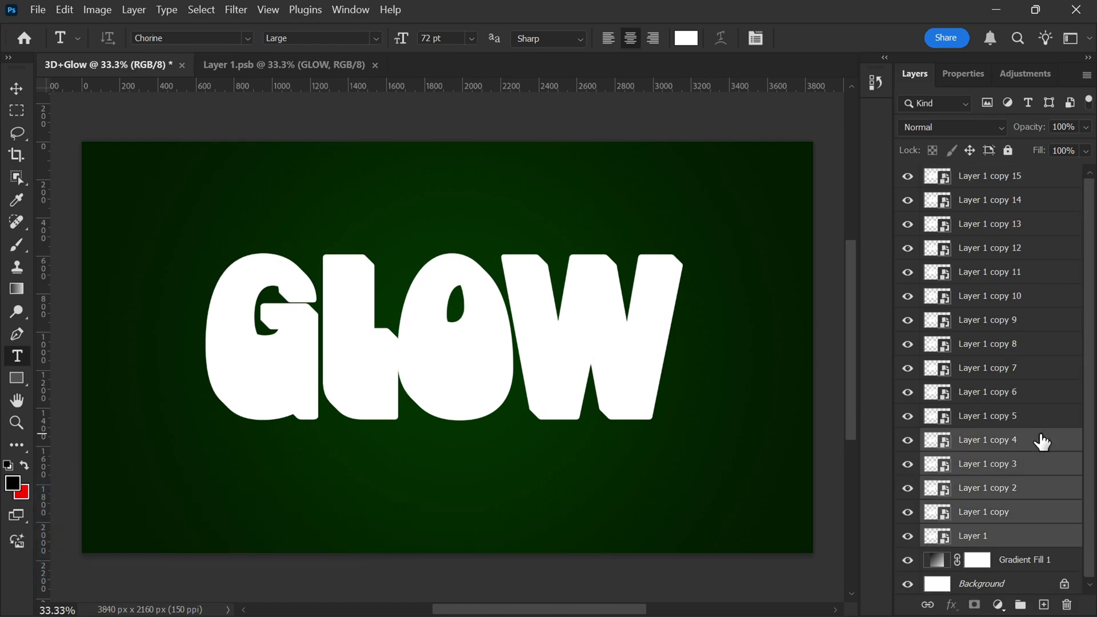
key(Delete)
key(ctrl+z)
double_click(1004, 177)
text(MAIN LAYER)
key(Return)
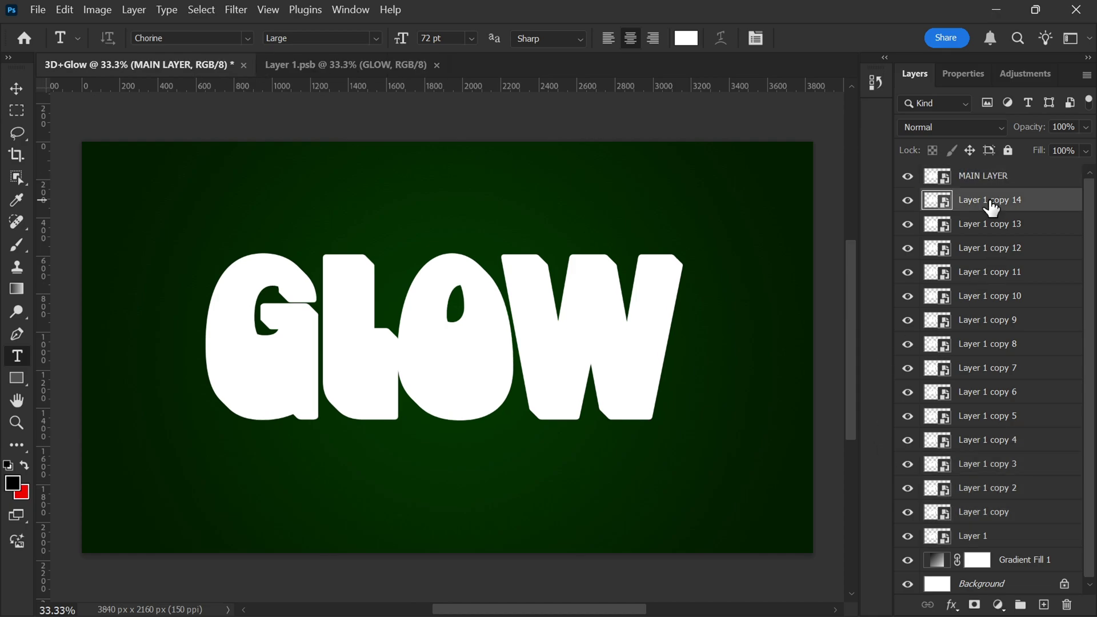
Group Layer 1 copy 14 through Layer 1 and start renaming the group EXTRUSION.
click(992, 200)
shift+click(990, 533)
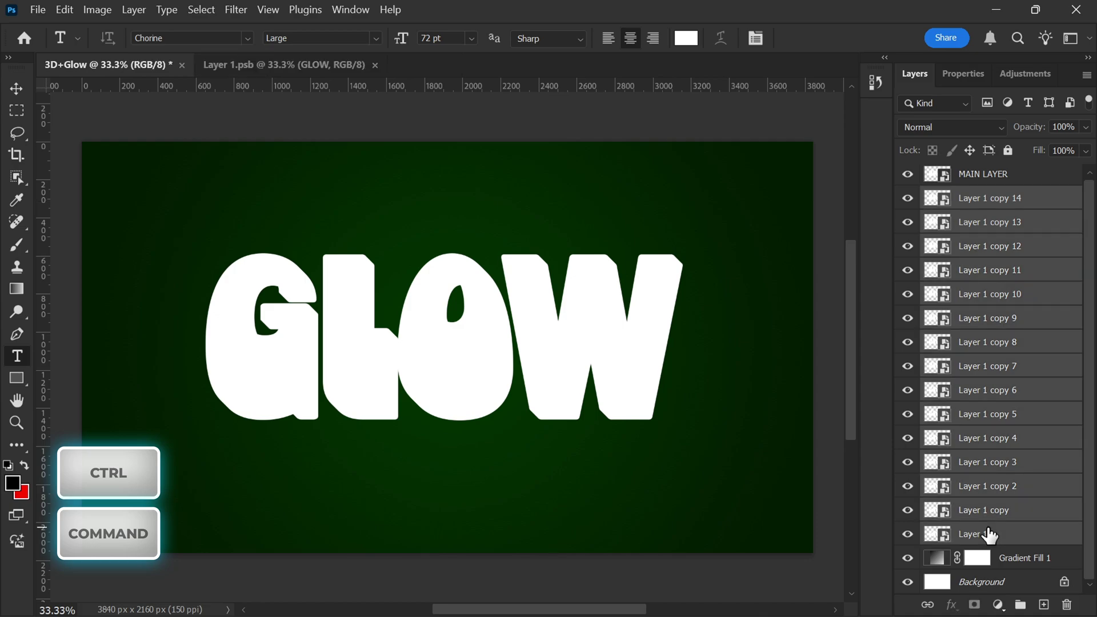
key(ctrl+g)
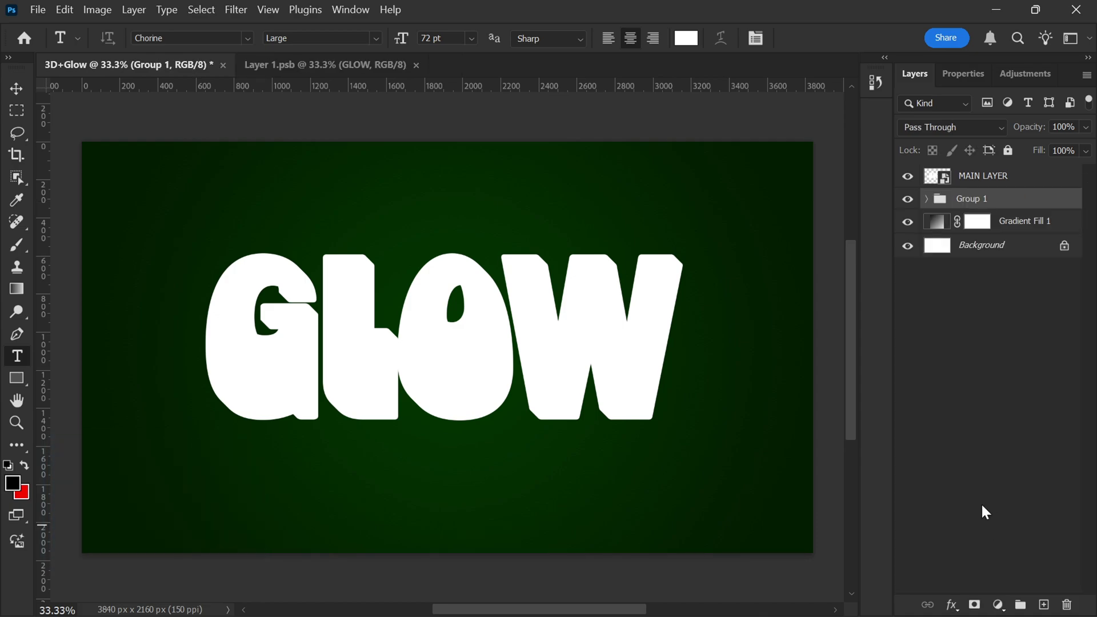
double_click(973, 199)
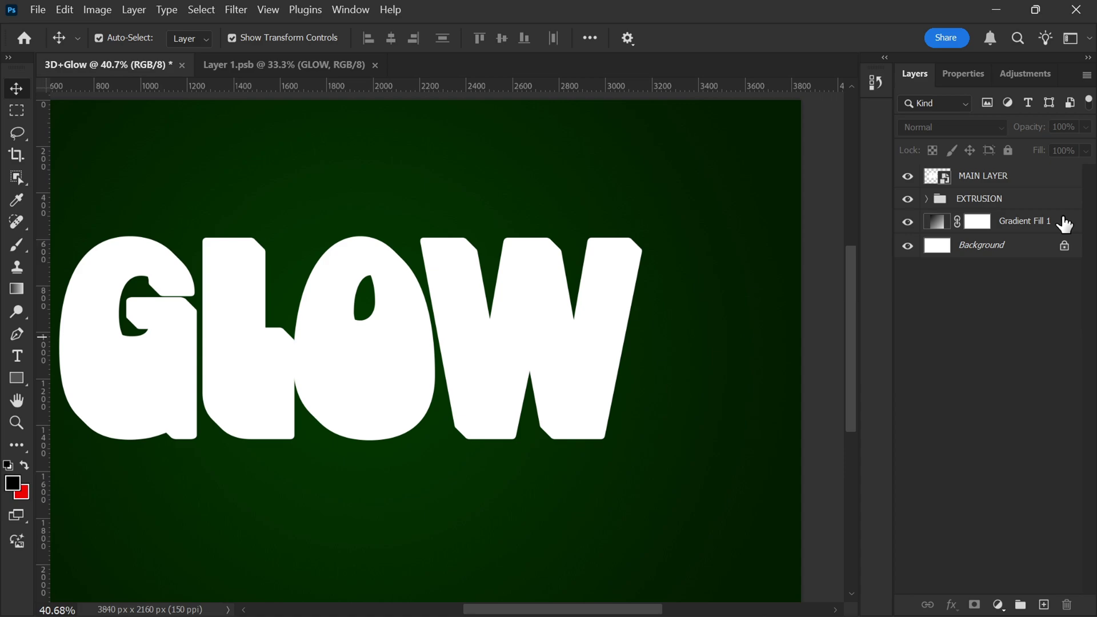
Give MAIN LAYER a green-to-yellow Gradient Overlay at 75% scale.
right_click(999, 170)
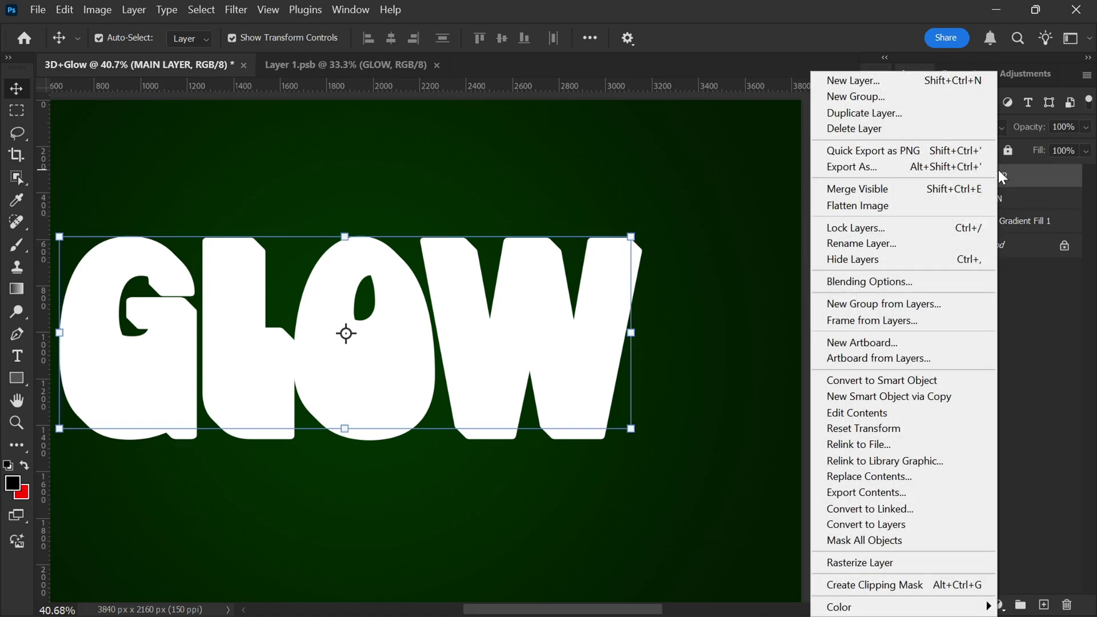
click(918, 276)
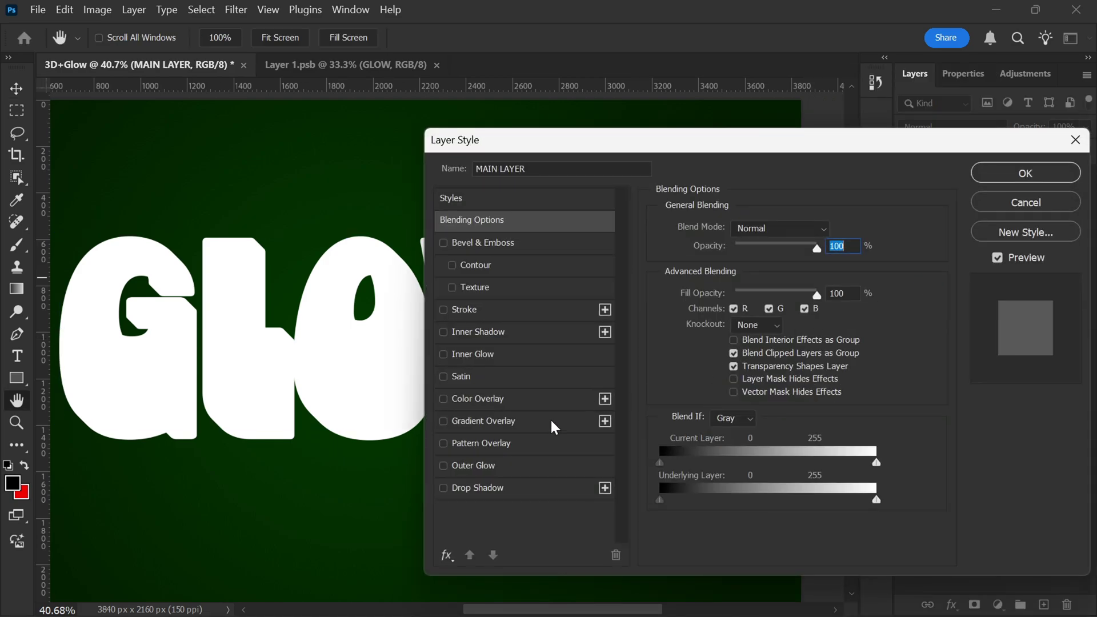
click(549, 420)
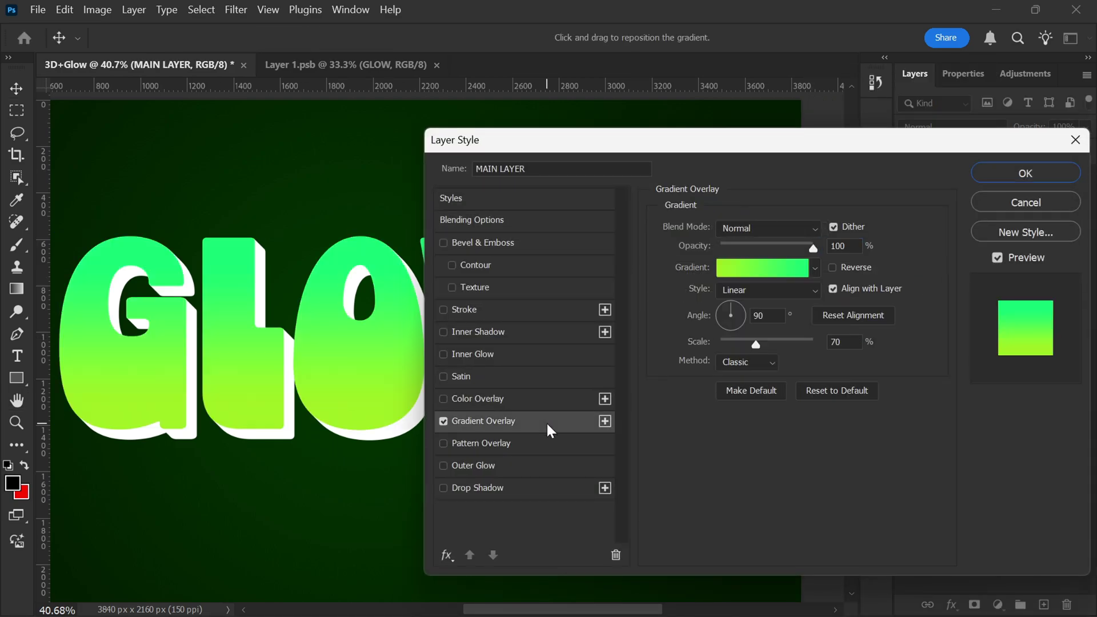
click(788, 268)
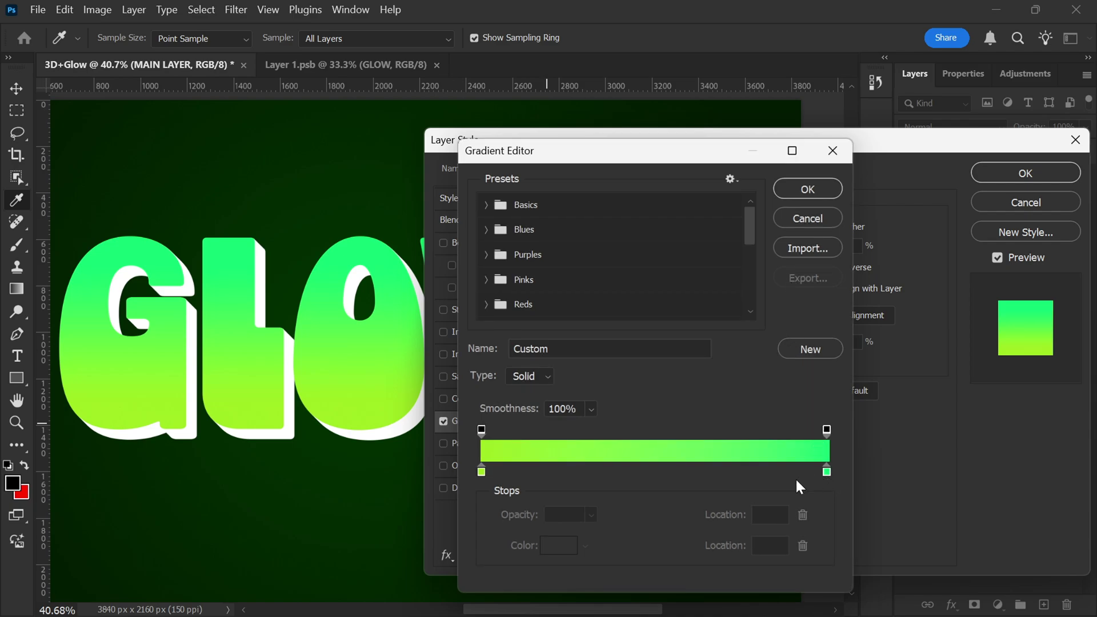
click(795, 189)
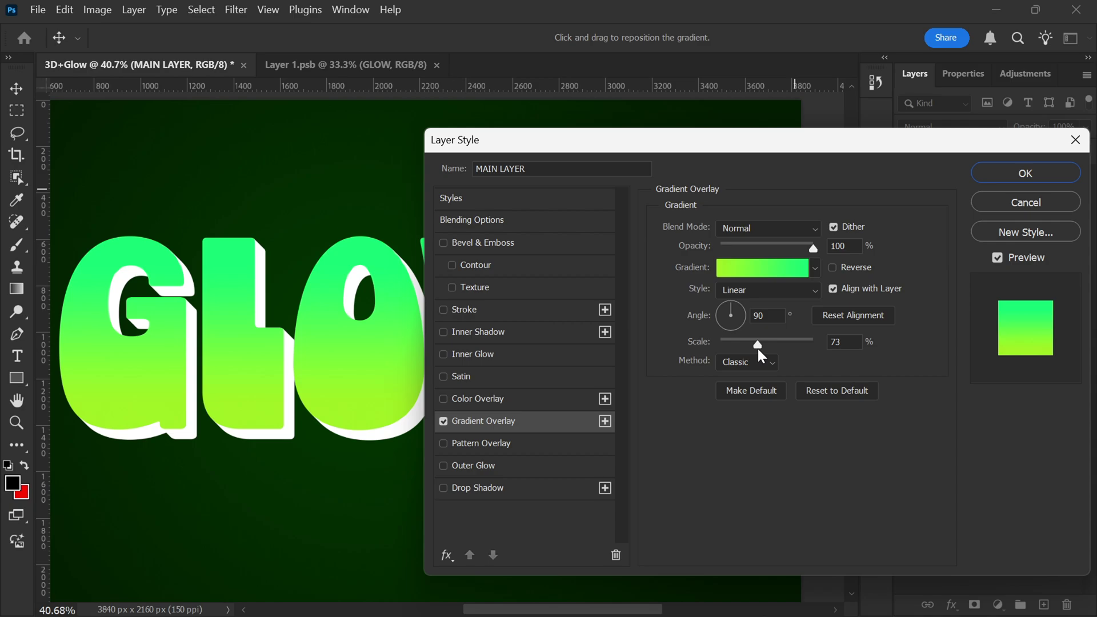
drag(757, 349, 759, 352)
Add a Smooth Inner Bevel with 300% depth and 6 px size.
click(555, 246)
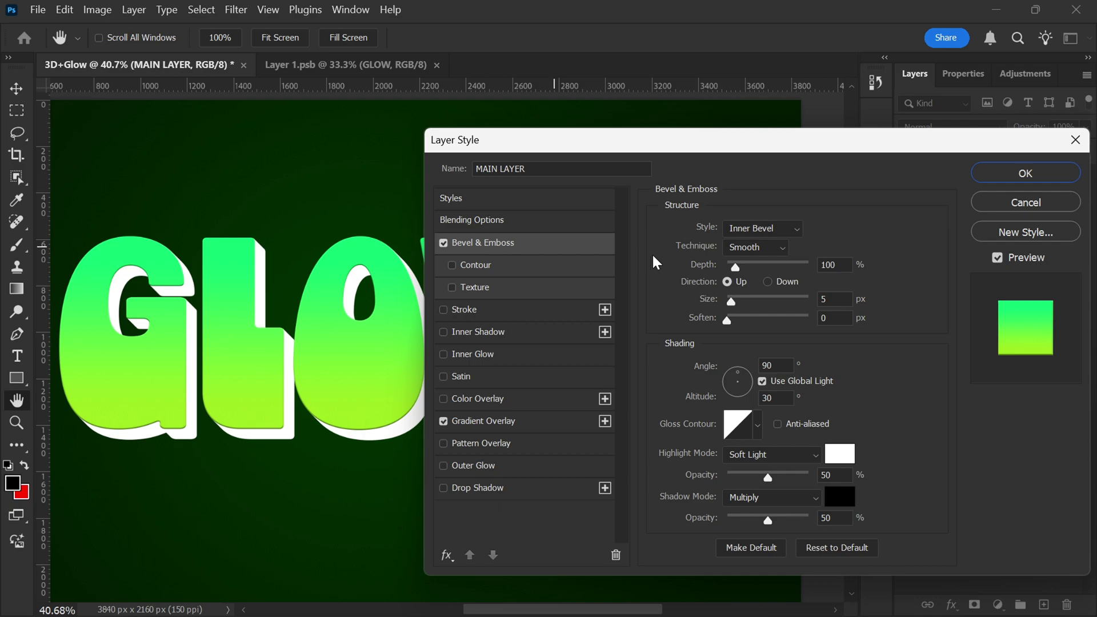
click(756, 225)
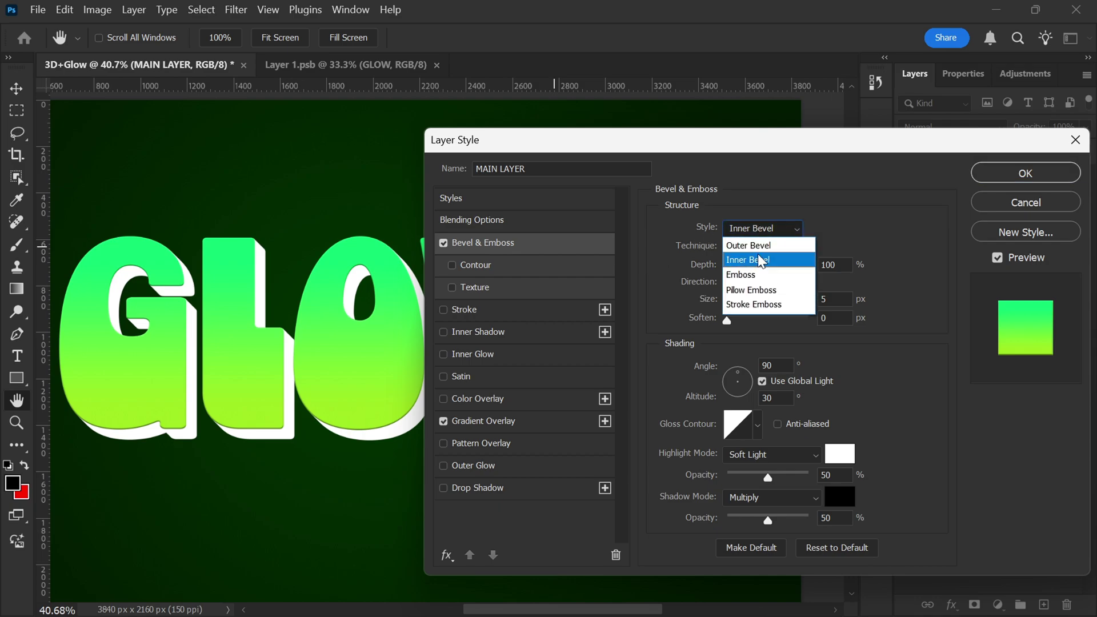
click(759, 259)
click(760, 249)
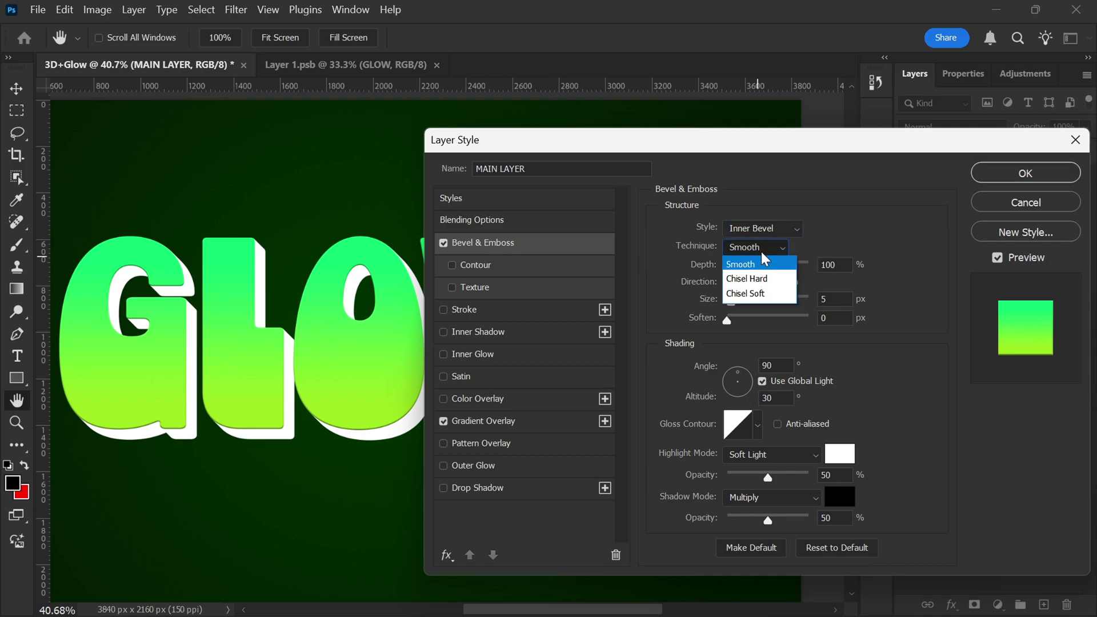
click(761, 260)
double_click(829, 266)
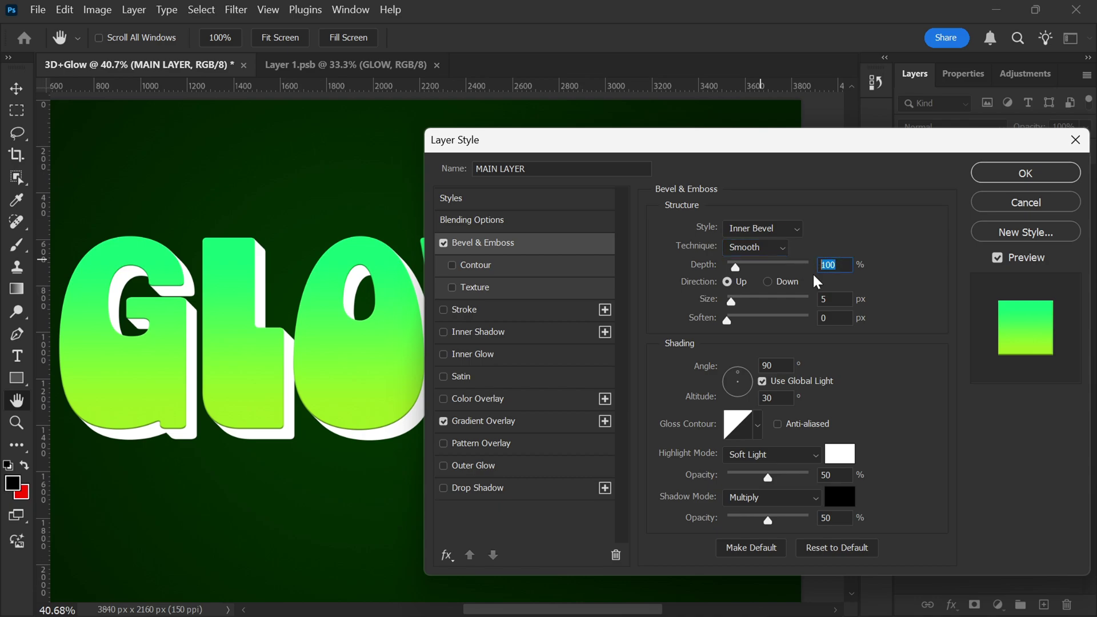
text(300)
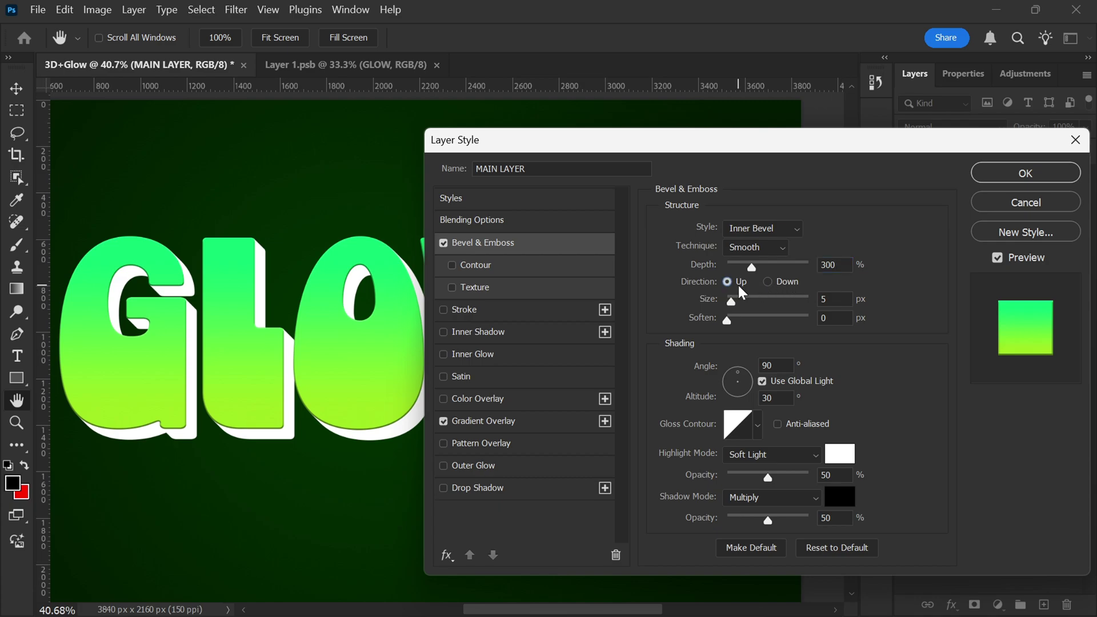
double_click(832, 298)
text(6)
Give the bevel its own light at 140° angle and 0° altitude.
click(761, 382)
double_click(765, 367)
key(shift+Up)
key(shift+Up)
key(shift+Up)
key(shift+Up)
key(shift+Up)
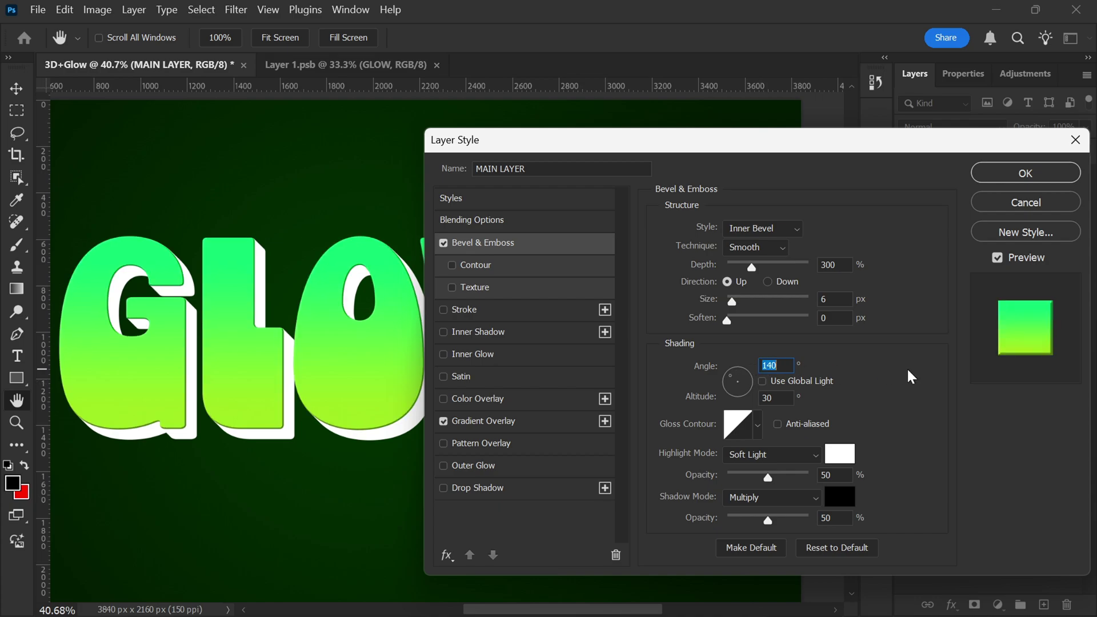
key(Tab)
text(0)
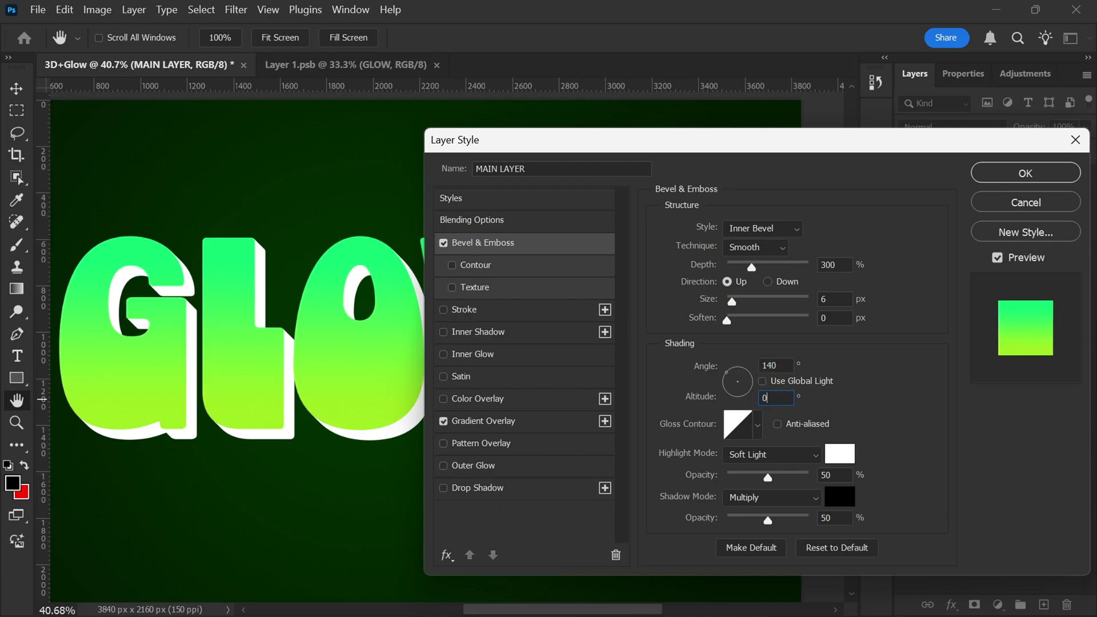
Set bevel highlights to white Screen at 100% and shadow opacity to 0%.
click(841, 453)
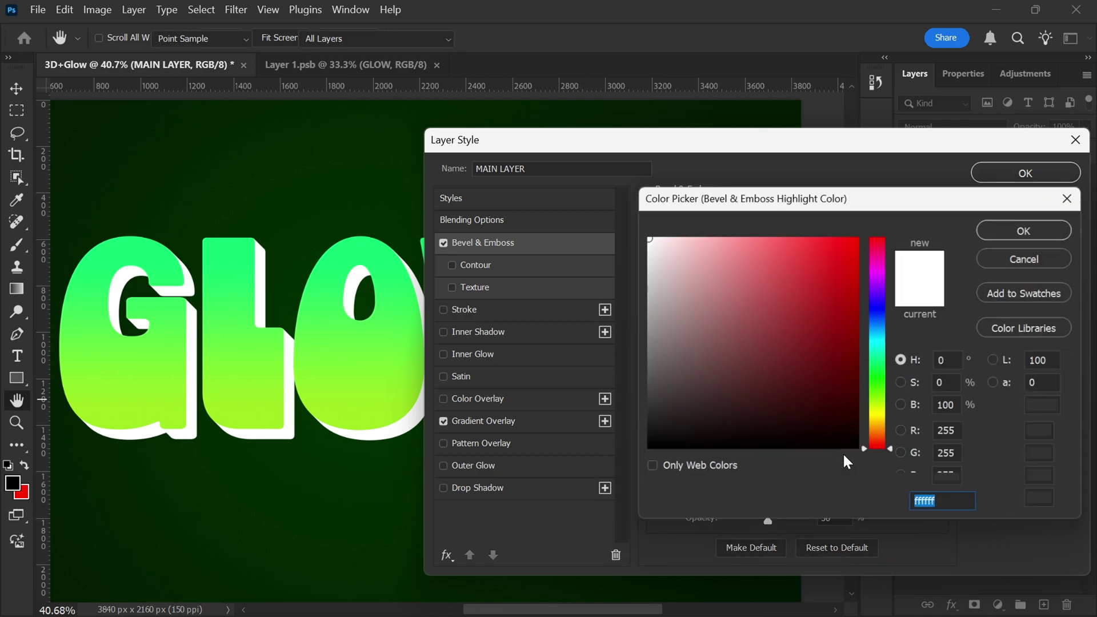
click(1019, 228)
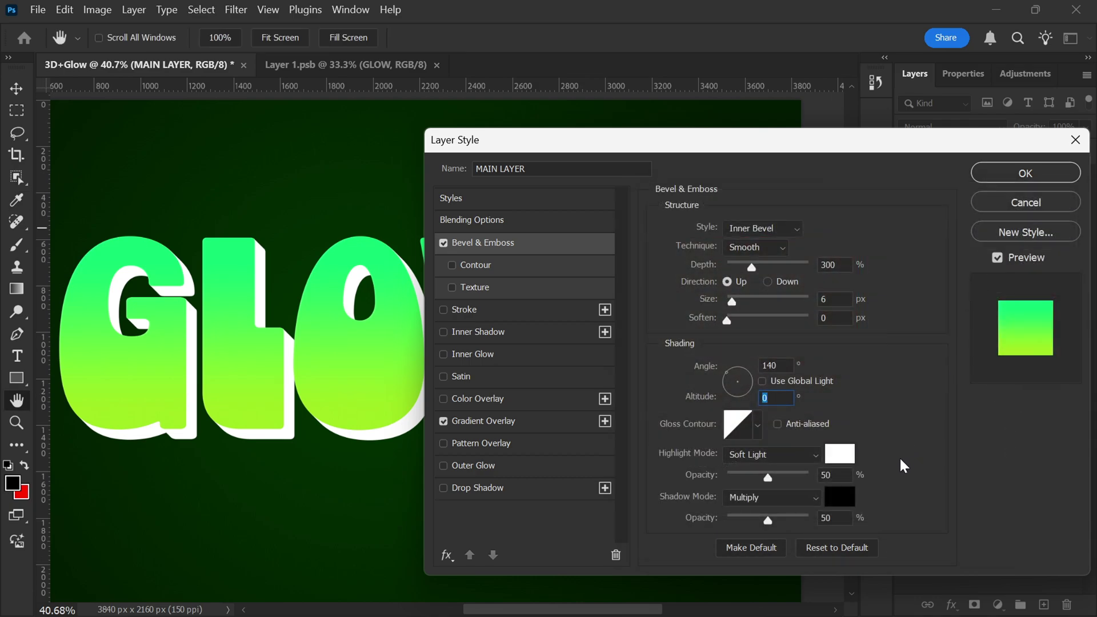
click(802, 451)
click(792, 287)
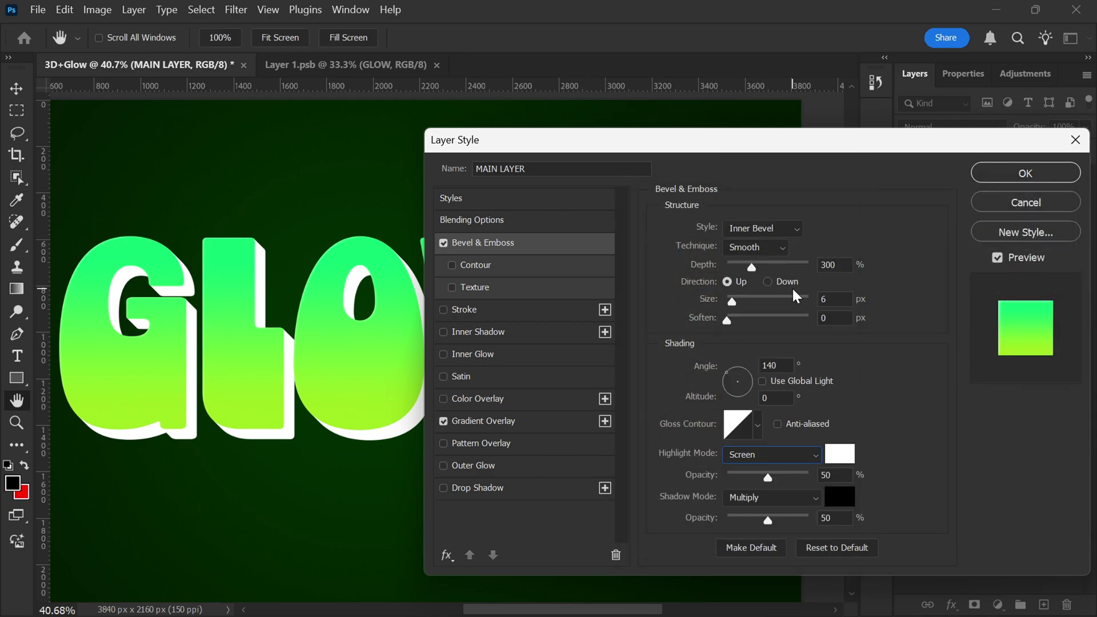
drag(767, 476, 815, 476)
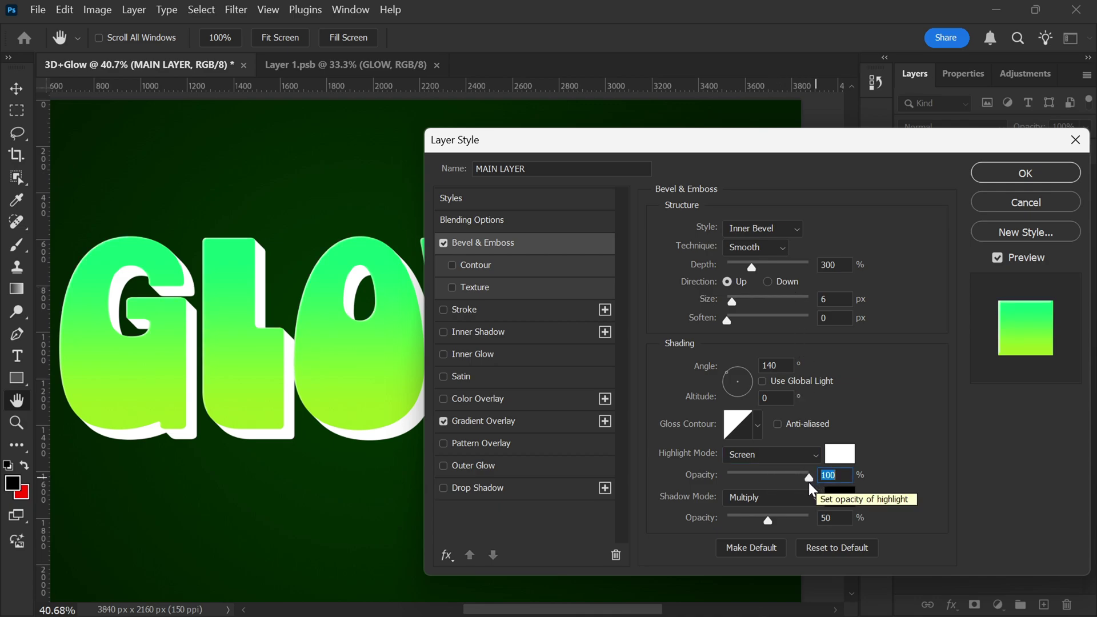
drag(771, 522, 790, 525)
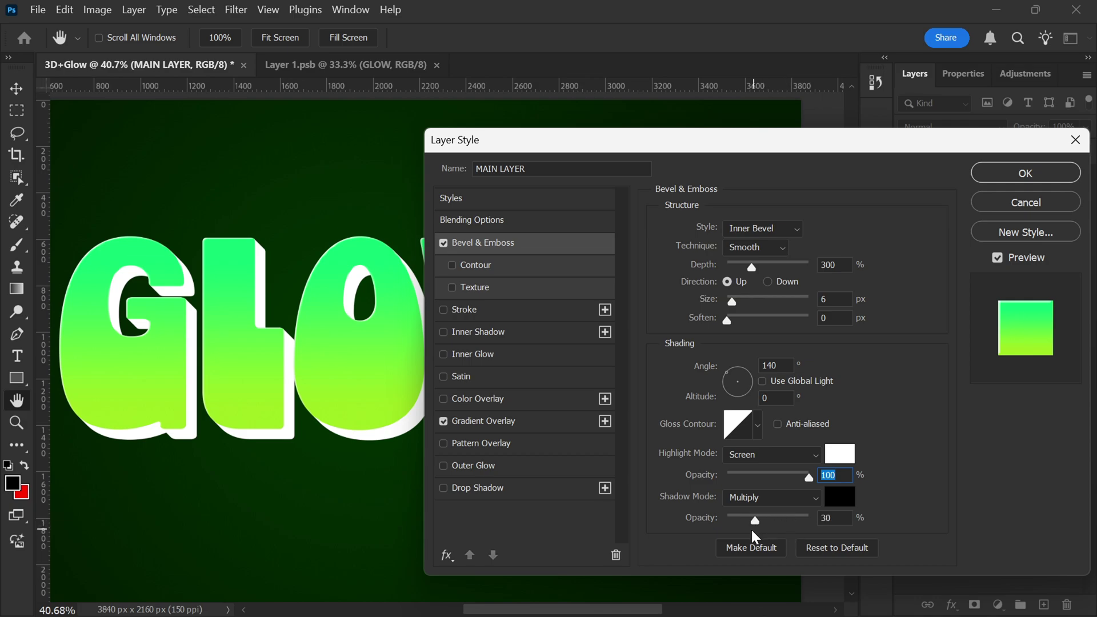
drag(752, 529, 719, 528)
Add a #94ffa1 light green Inner Glow at 50% opacity and 27 px size.
click(514, 362)
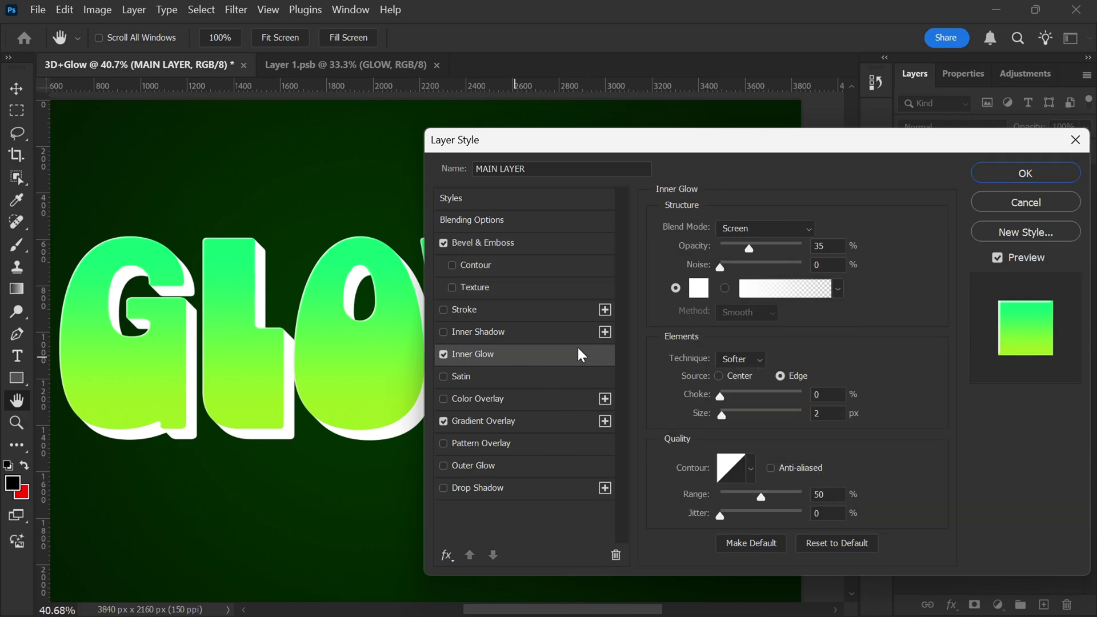
click(703, 289)
text(94ffa1)
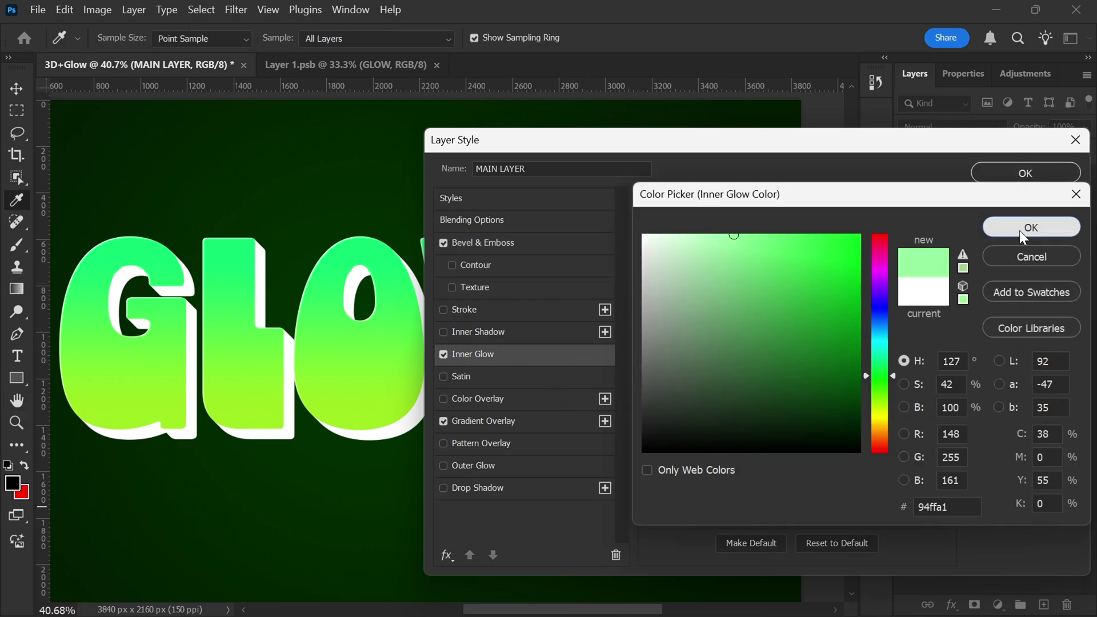
click(1020, 230)
double_click(825, 247)
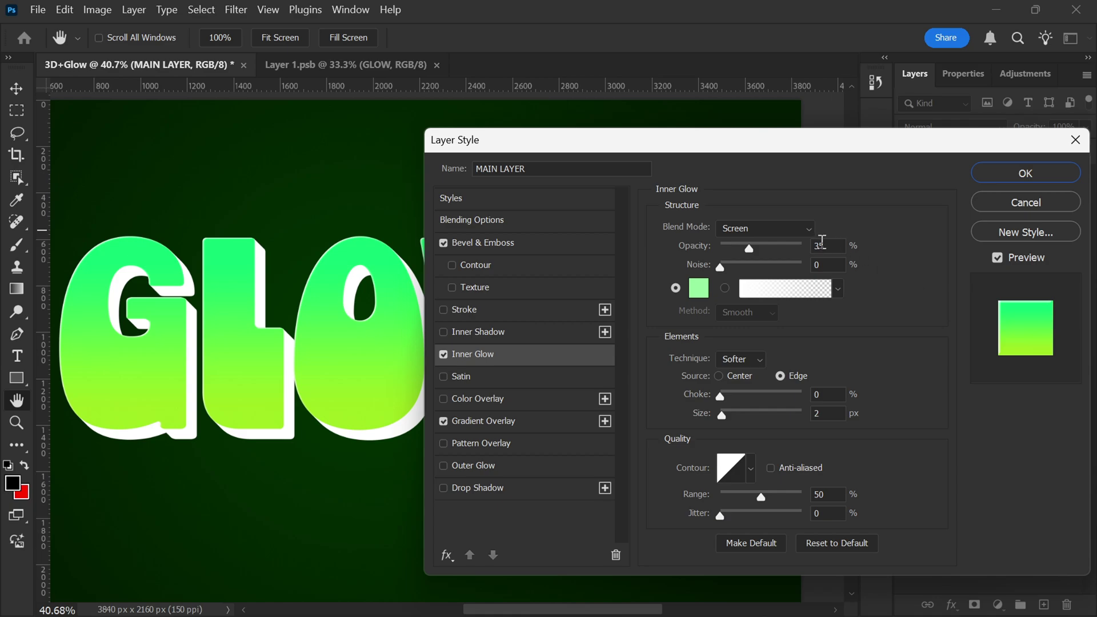
text(50)
drag(724, 419, 734, 424)
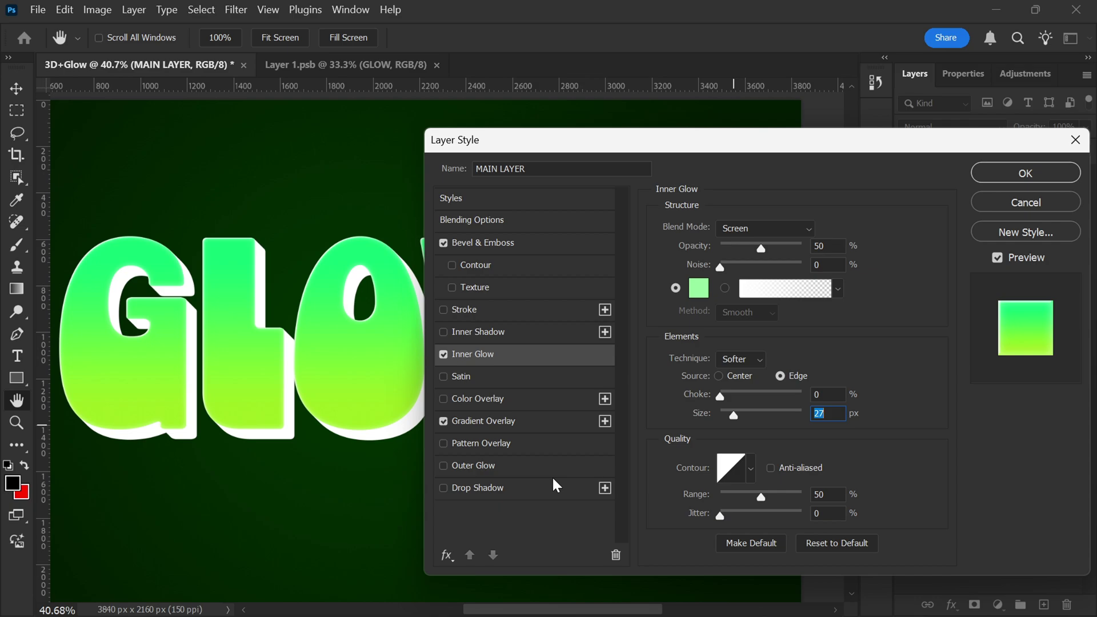
Add a lime 96ff00 Drop Shadow in Linear Dodge (Add) at 61% opacity.
click(514, 490)
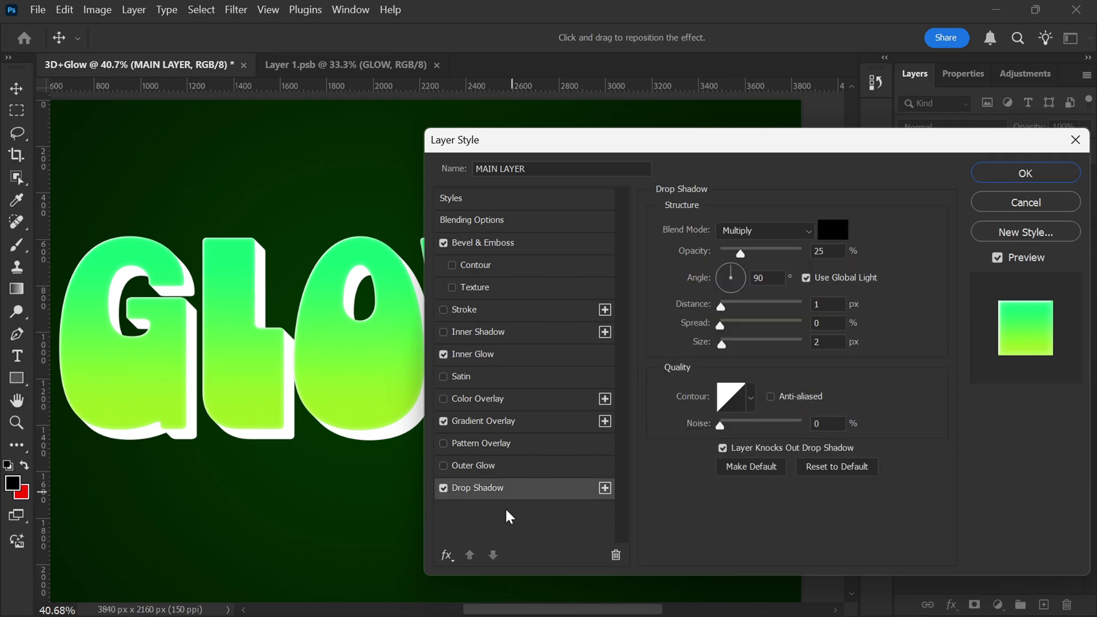
click(832, 231)
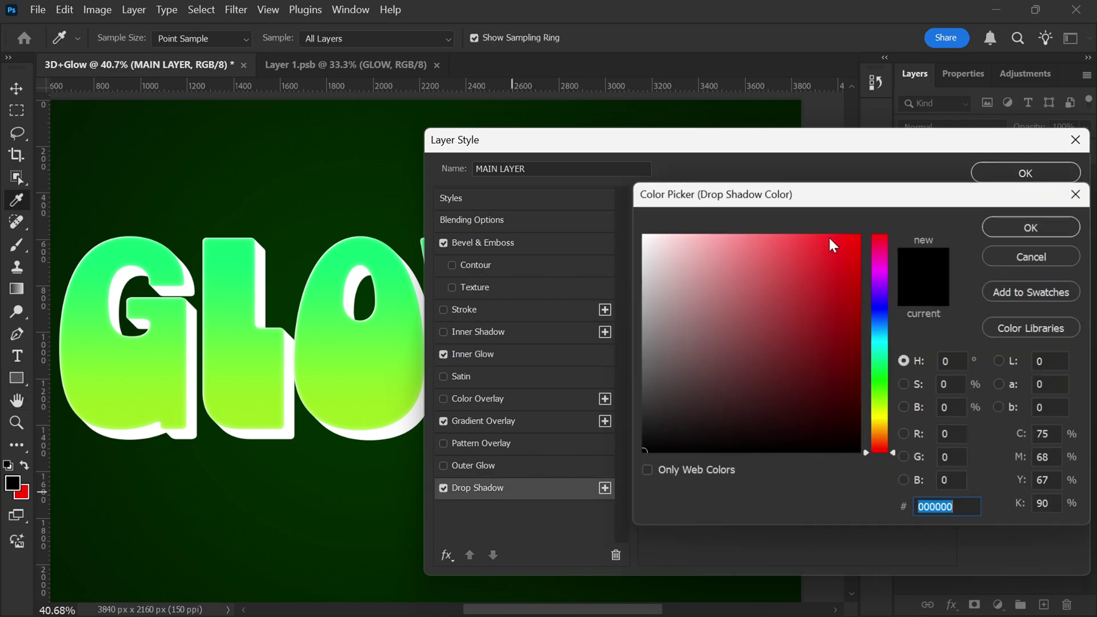
text(96ff00)
click(1011, 226)
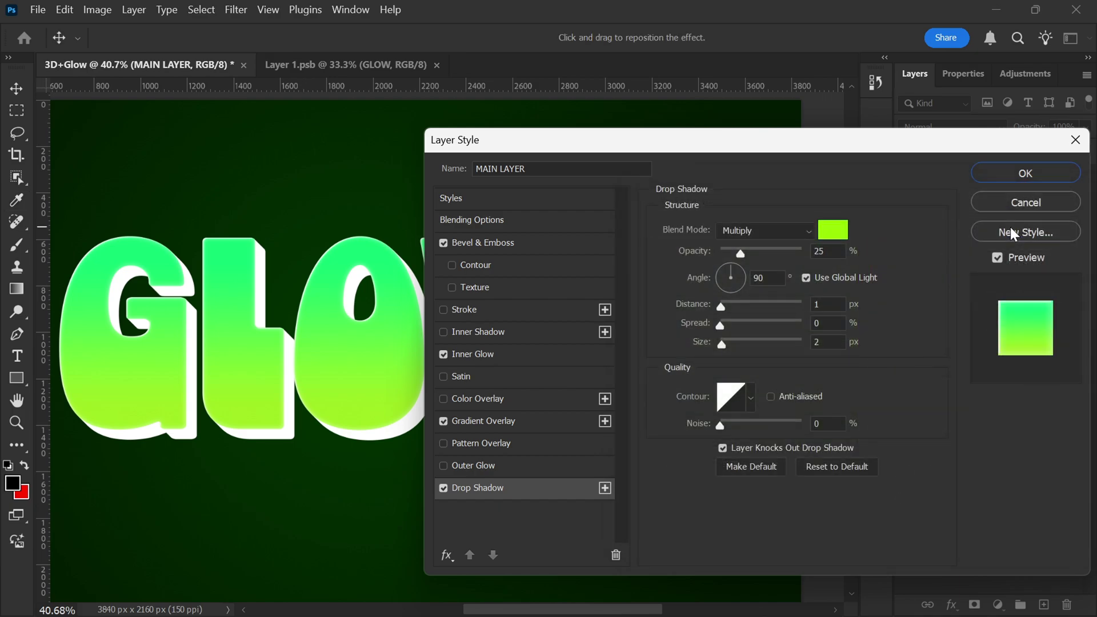
click(789, 229)
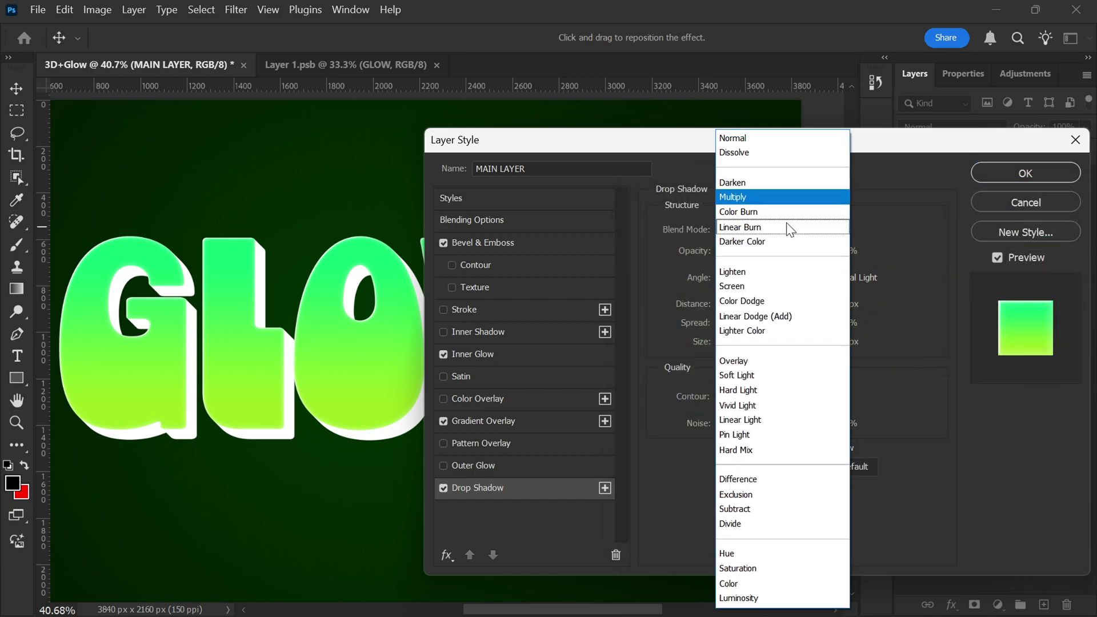
click(775, 317)
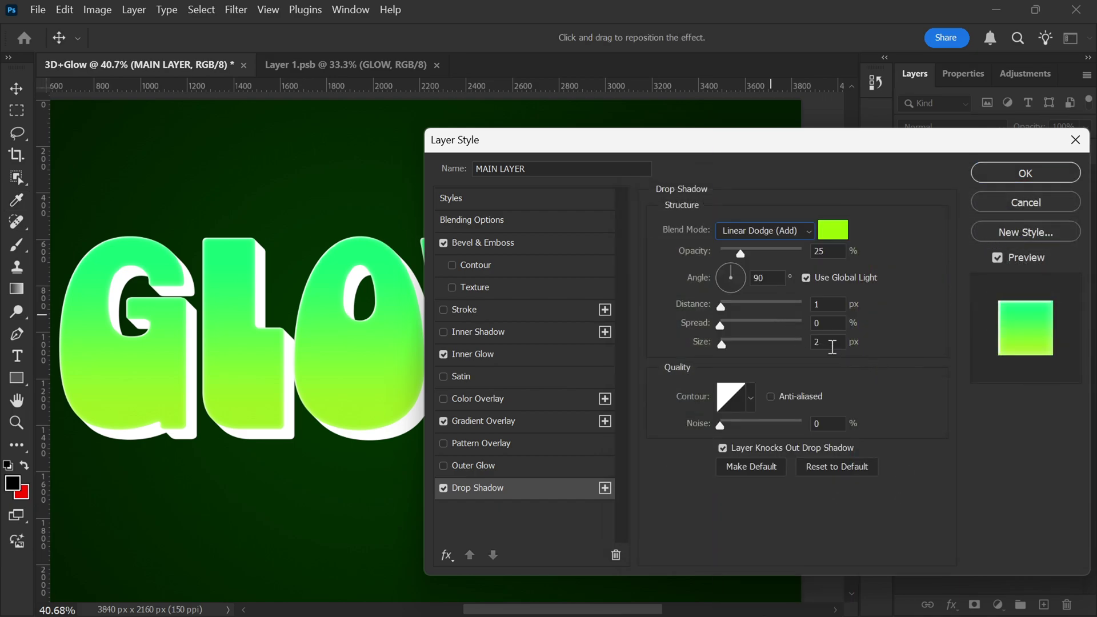
drag(743, 252, 771, 250)
Set the drop shadow to 145° angle, 20 px distance and 40 px size.
double_click(764, 278)
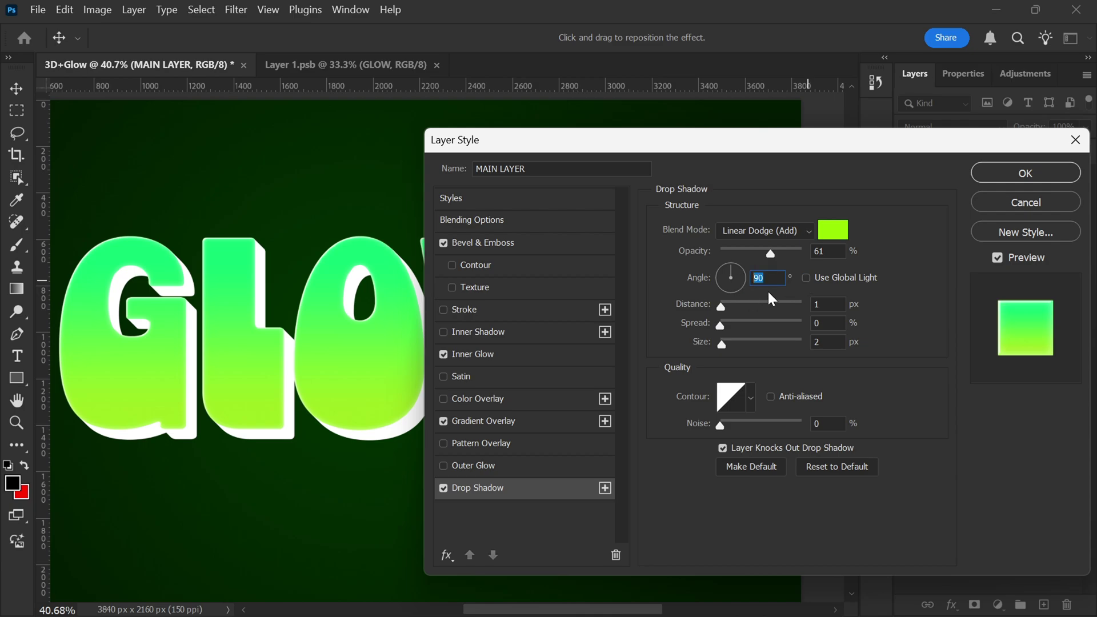
text(145)
double_click(829, 307)
text(20)
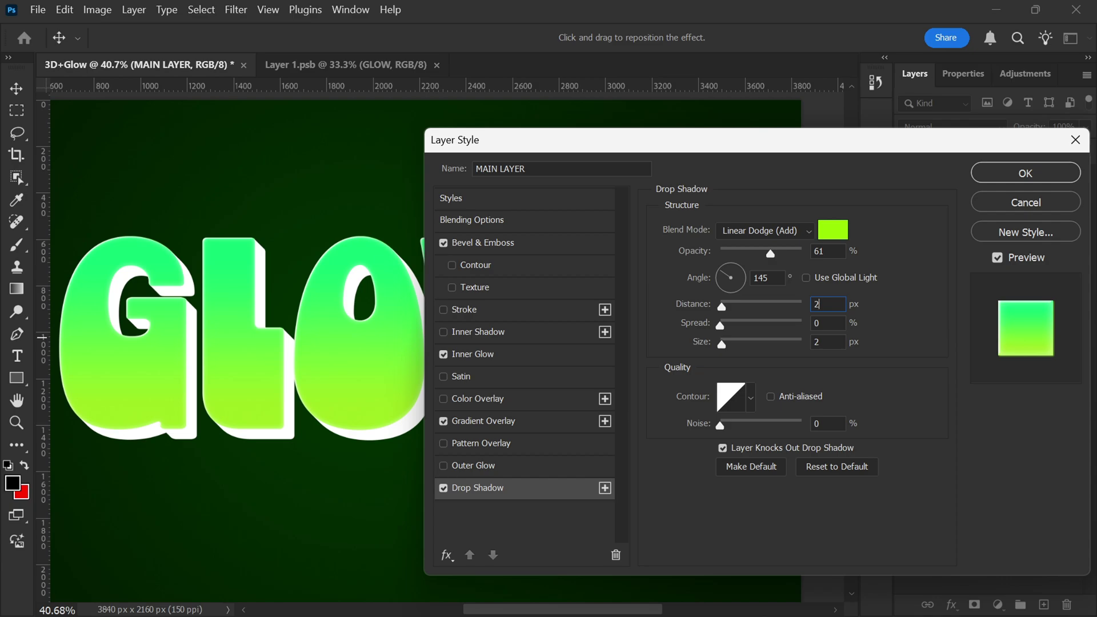
key(Return)
click(829, 342)
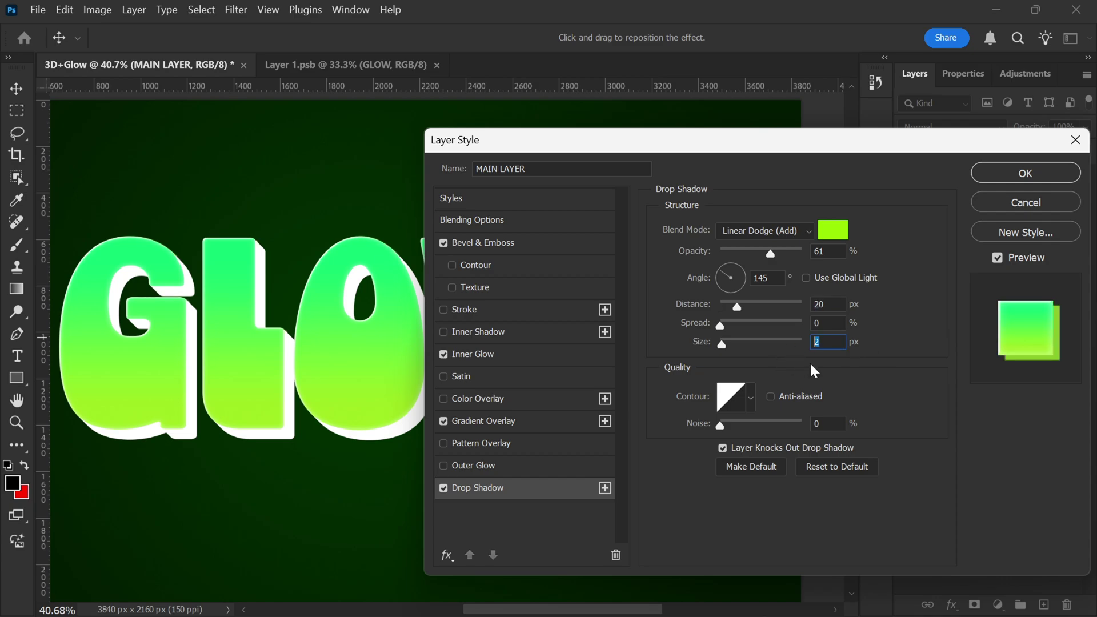
text(40)
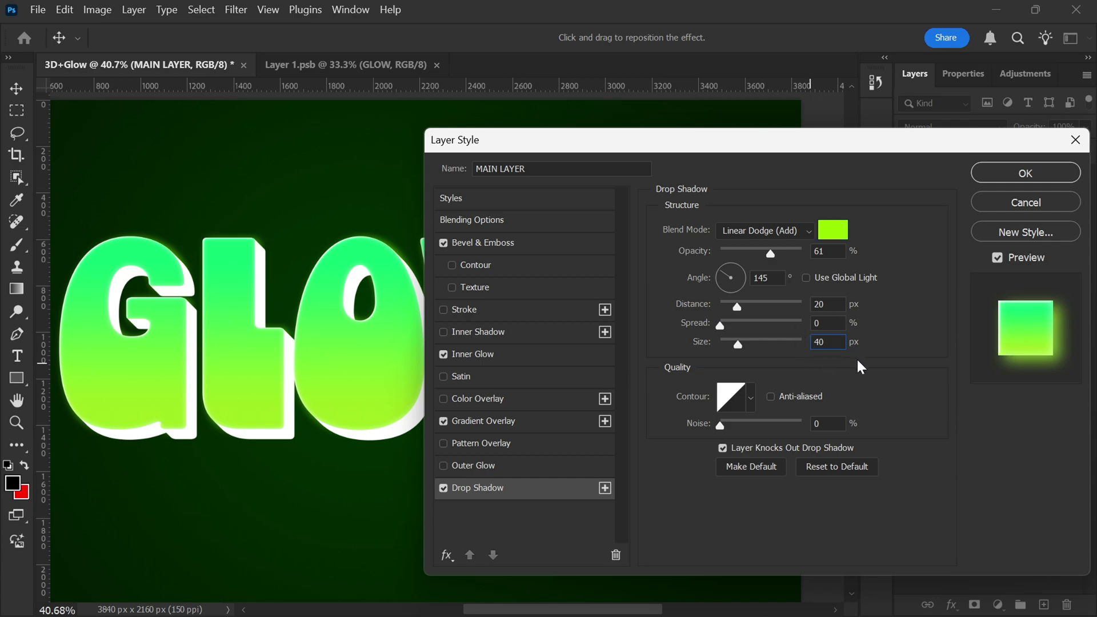
Apply the lime glow to MAIN LAYER, then give EXTRUSION a dark green 012501 colour overlay.
click(1005, 172)
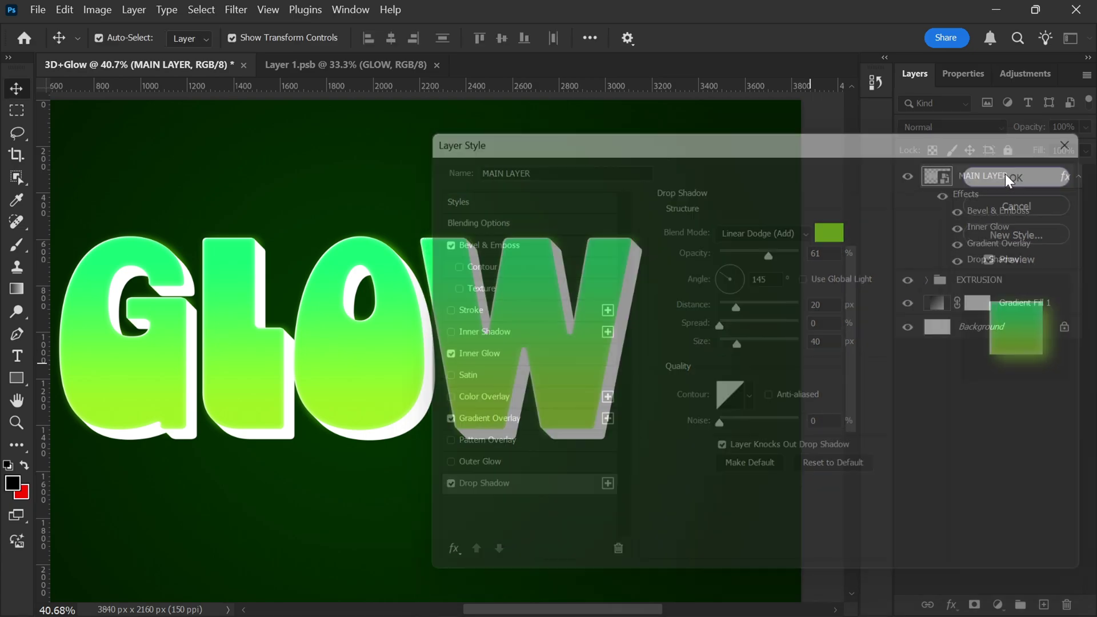
click(958, 364)
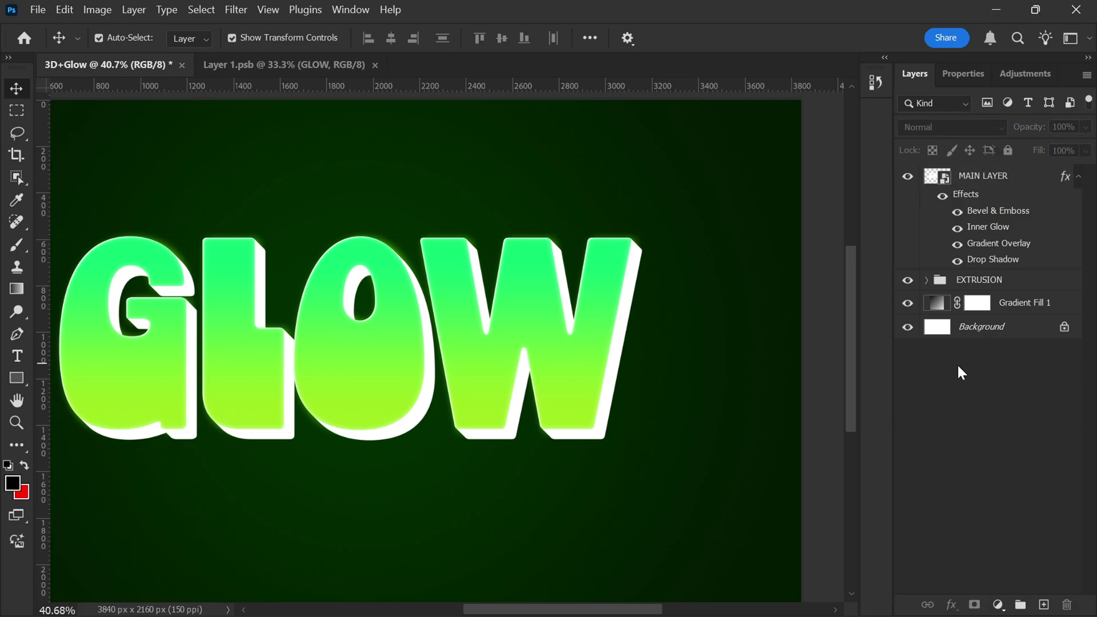
click(1078, 176)
right_click(1012, 201)
click(958, 440)
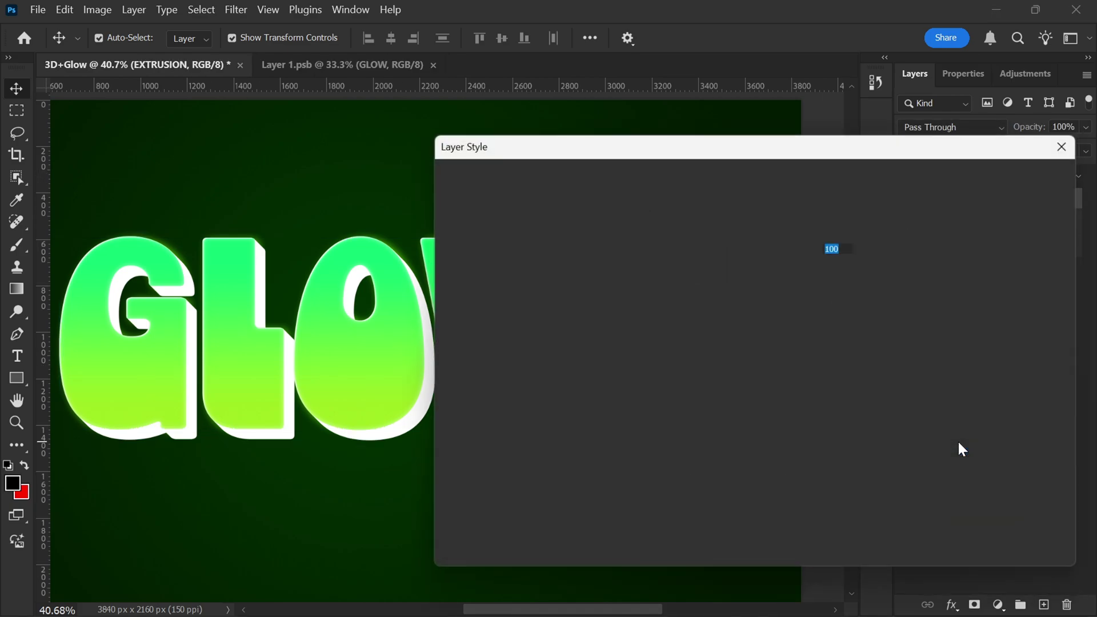
click(513, 399)
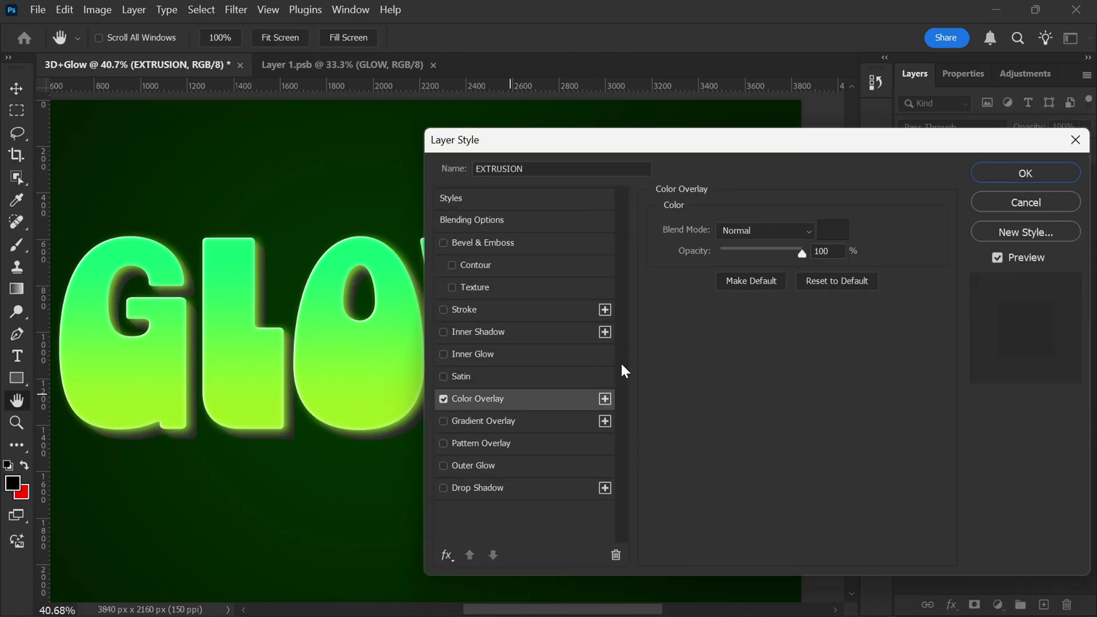
click(833, 230)
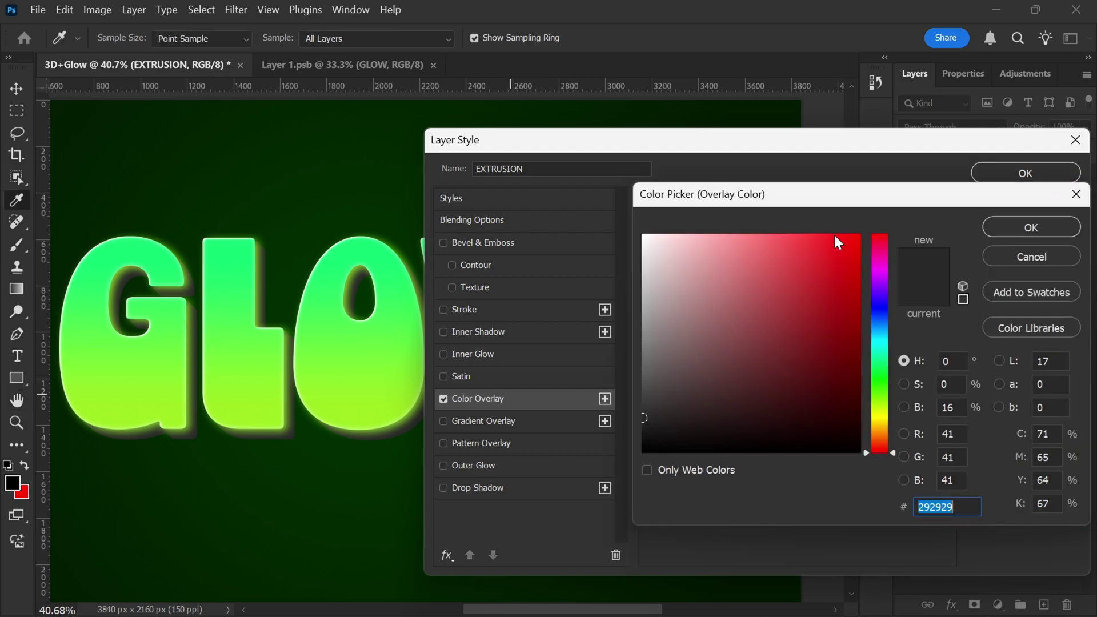
click(314, 563)
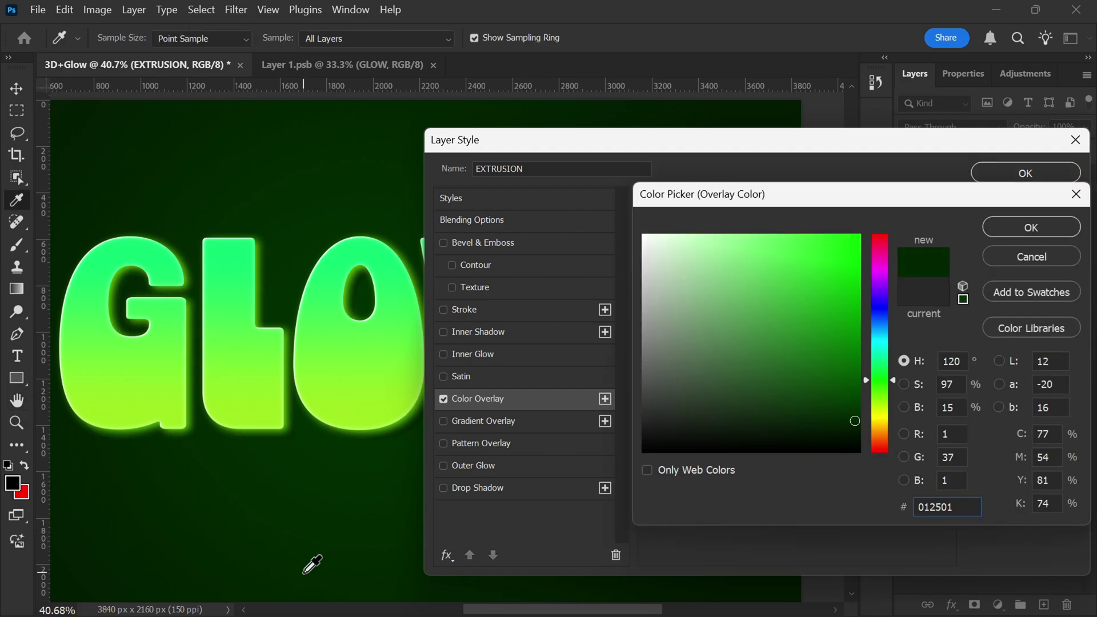
click(1019, 220)
click(690, 330)
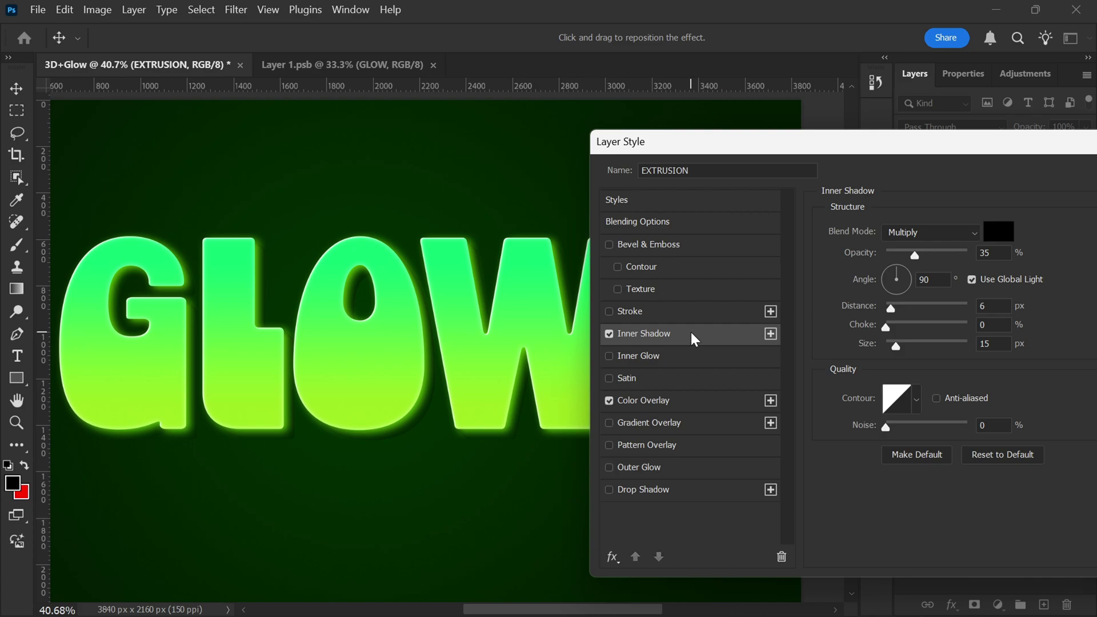
Set EXTRUSION's inner shadow to Linear Dodge (Add), mint 1fffa3, 55% opacity, -44°, 15 px distance.
click(937, 231)
click(921, 314)
click(1004, 232)
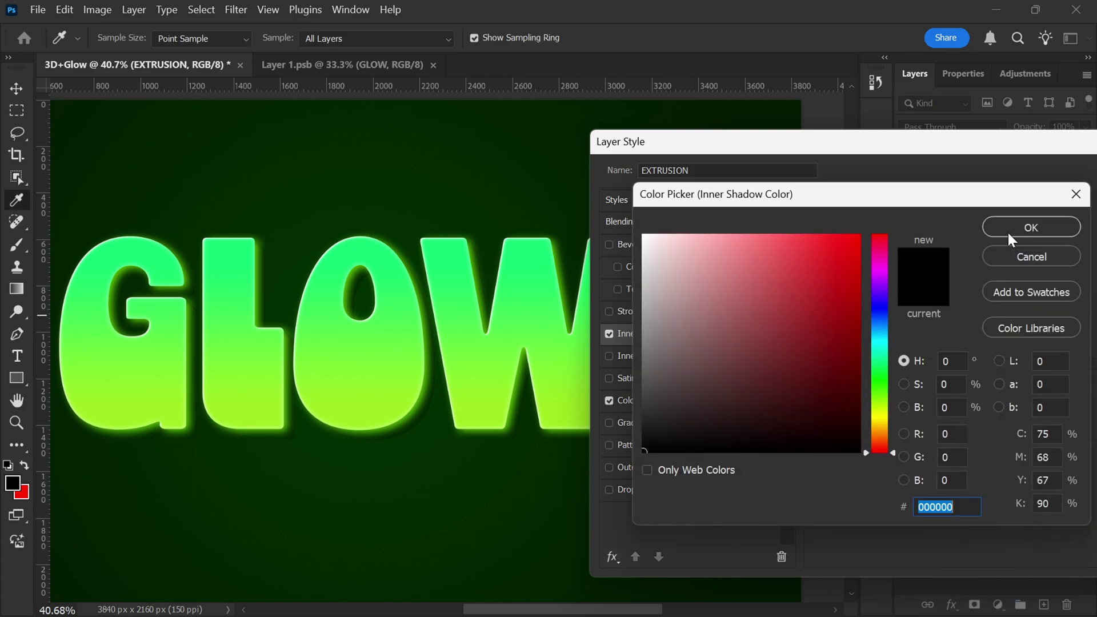
text(1fffa3)
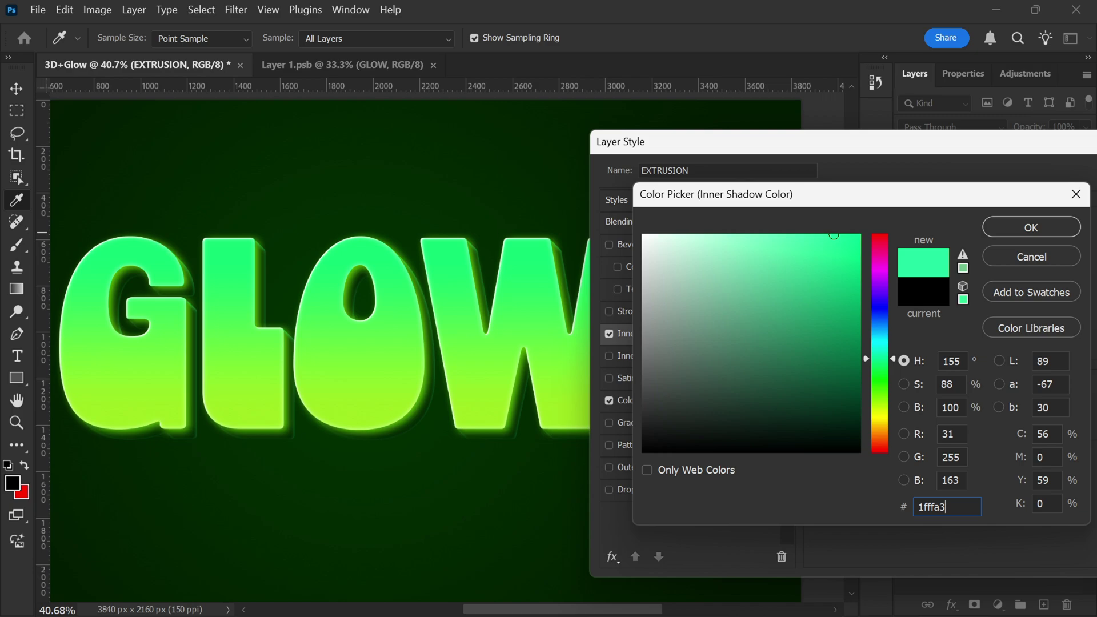
click(1031, 226)
drag(914, 256, 931, 260)
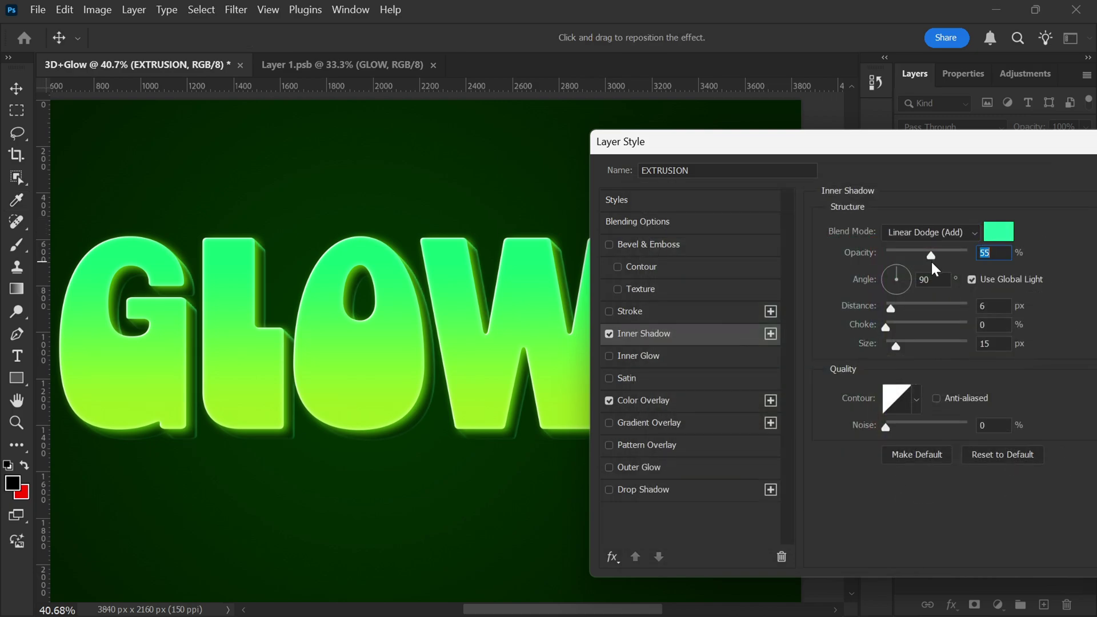
click(972, 280)
text(-44)
key(Return)
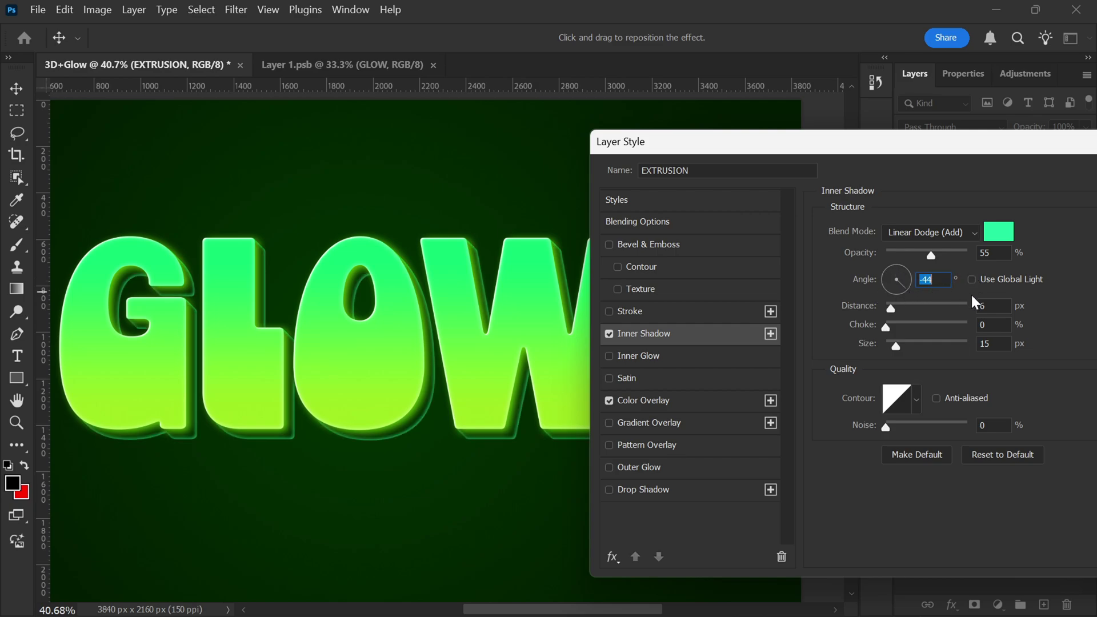
click(999, 301)
text(15)
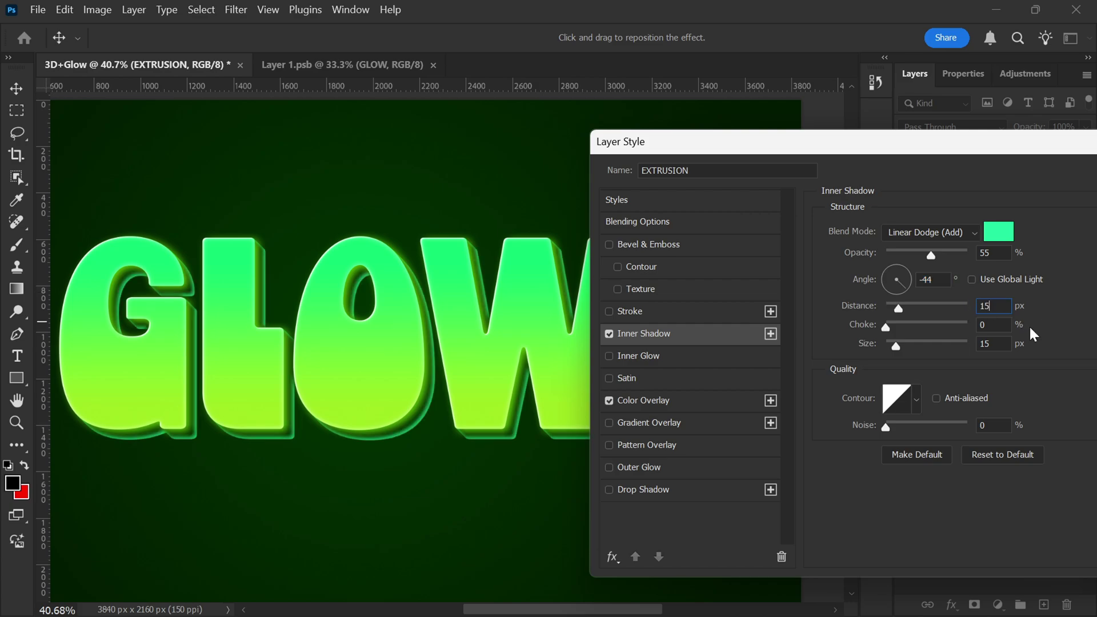
click(982, 325)
Enable a green Linear Dodge (Add) outer glow on EXTRUSION at 39% opacity.
click(632, 460)
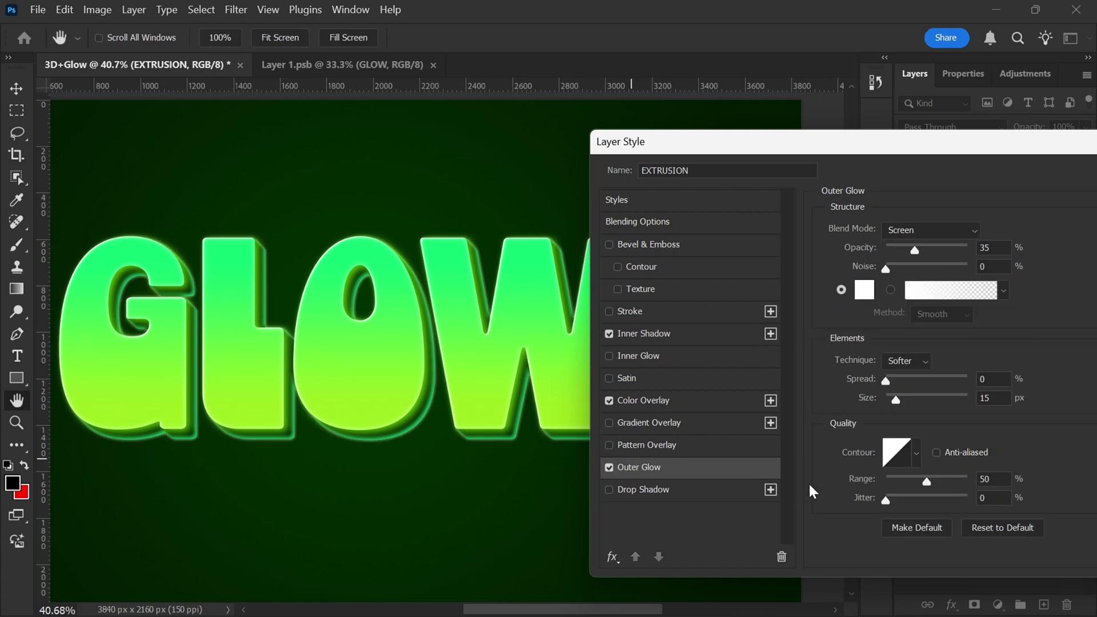
click(967, 228)
click(951, 313)
click(868, 293)
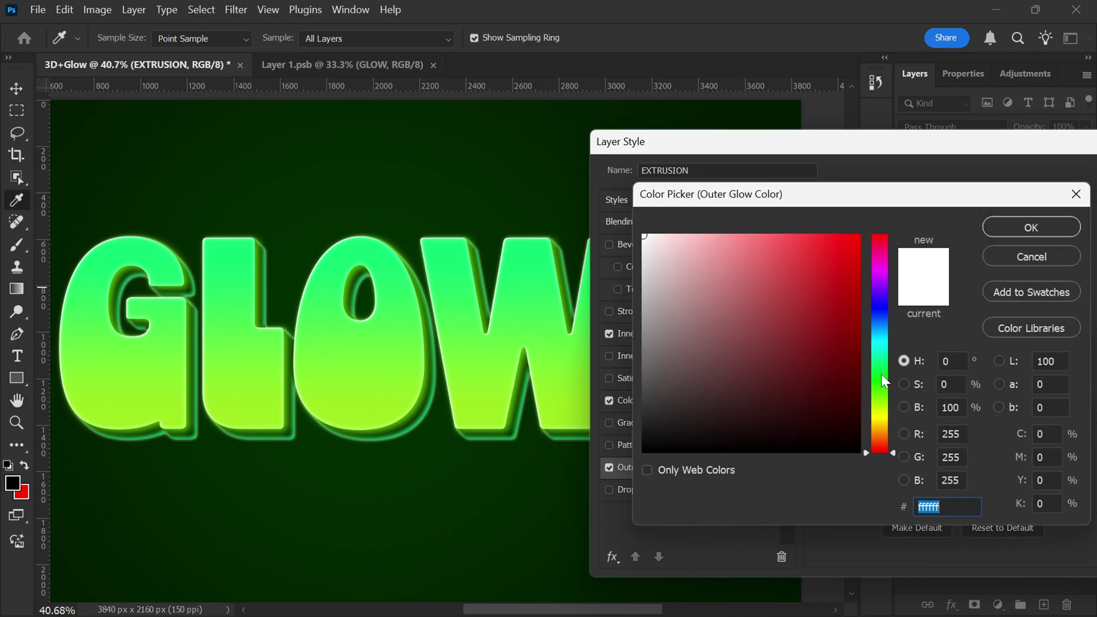
text(00ff24)
click(1021, 227)
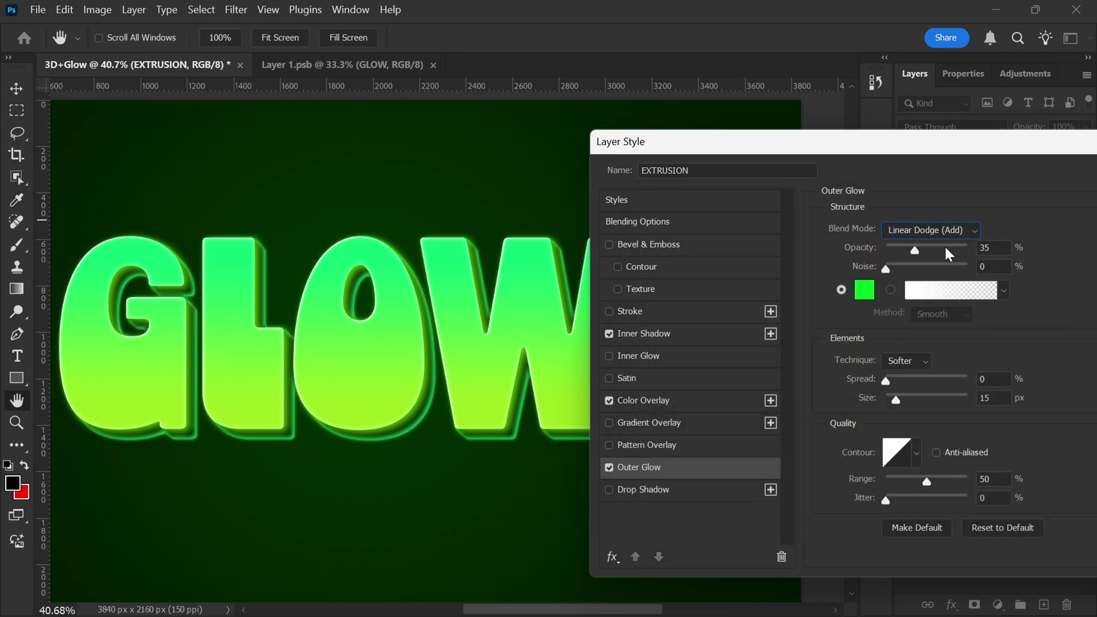
drag(917, 250, 918, 255)
Keep the Softer glow technique, with size 160 px and range 70%.
click(881, 360)
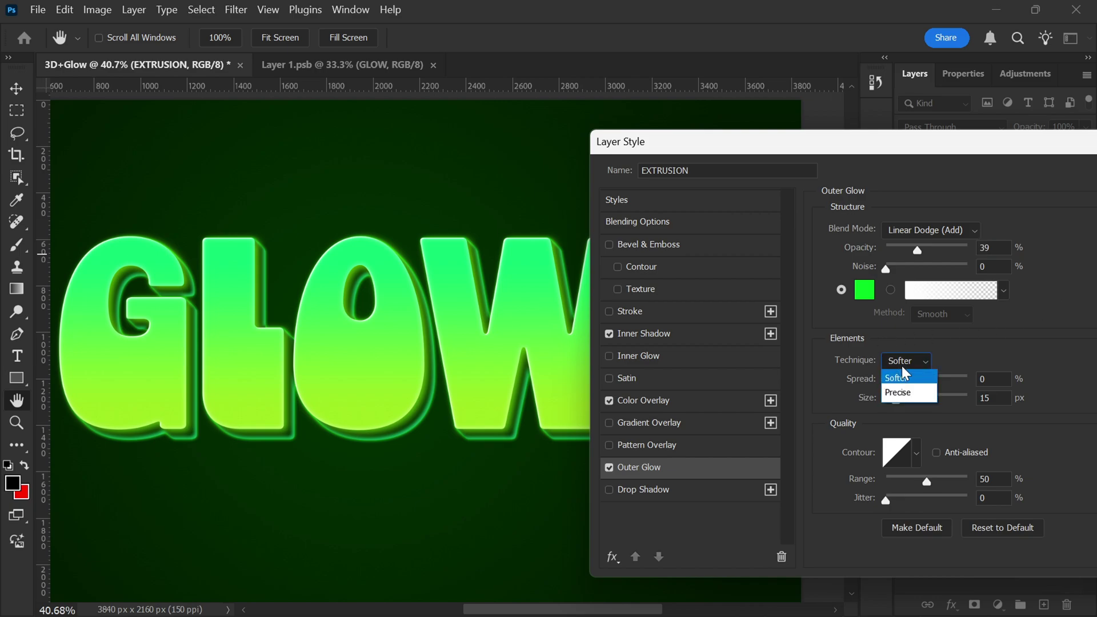
click(901, 375)
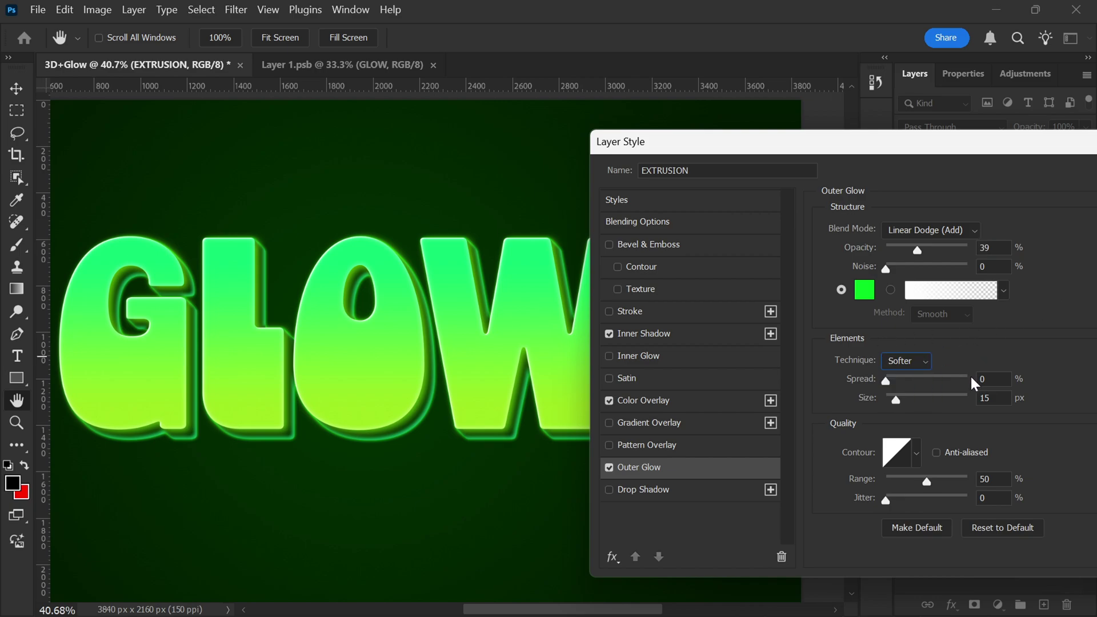
double_click(986, 398)
text(160)
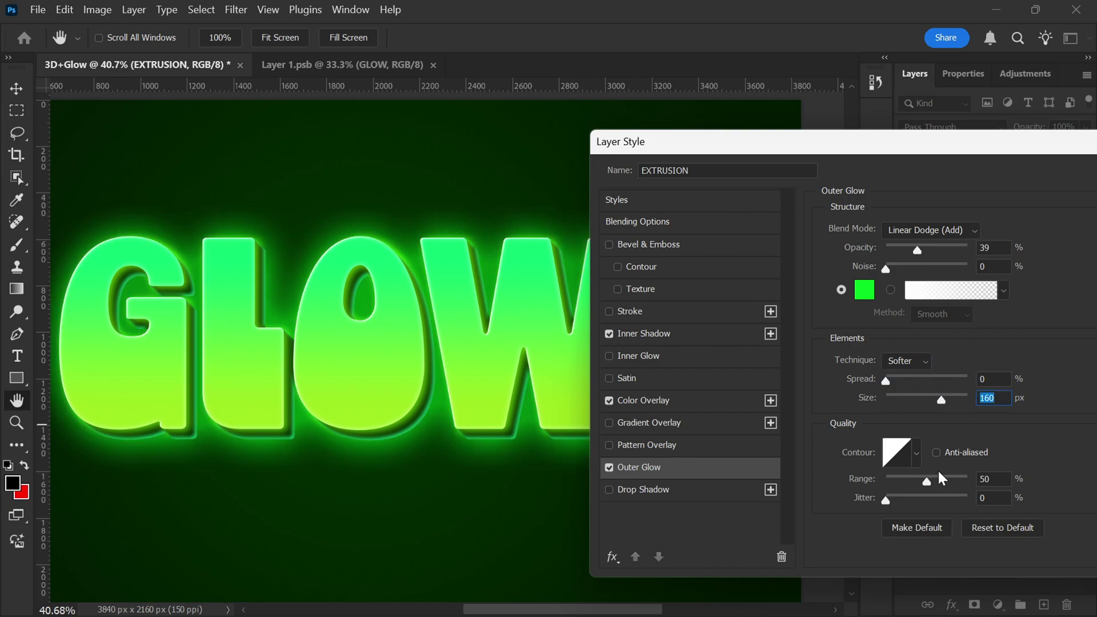
drag(929, 484, 956, 486)
key(Tab)
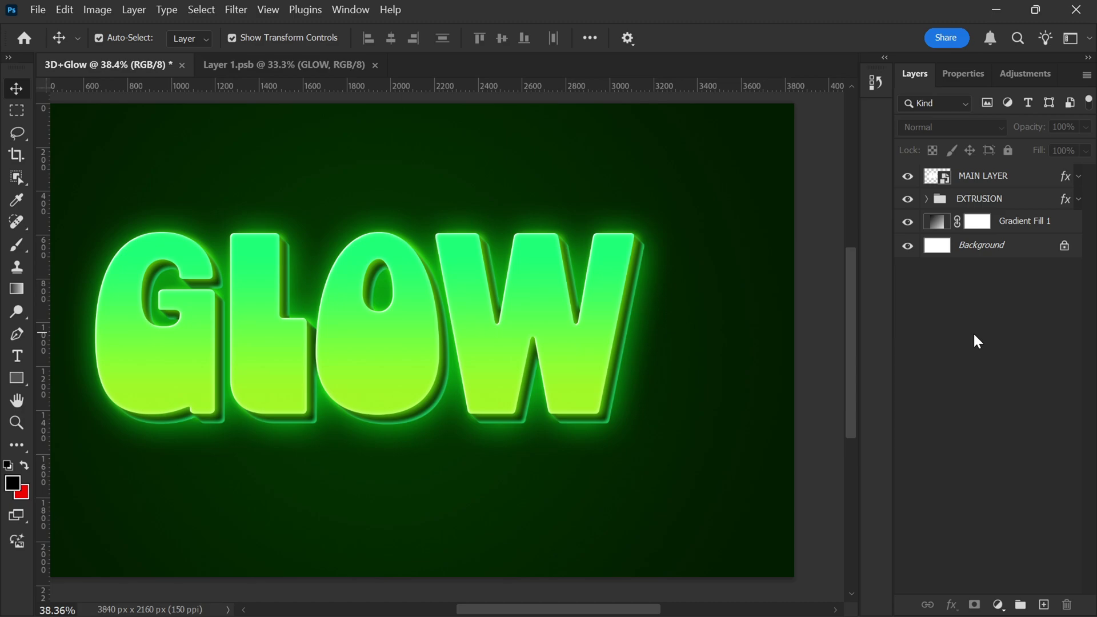
Duplicate MAIN LAYER as GLOW EFFECT and delete its inherited effects.
click(990, 176)
right_click(991, 175)
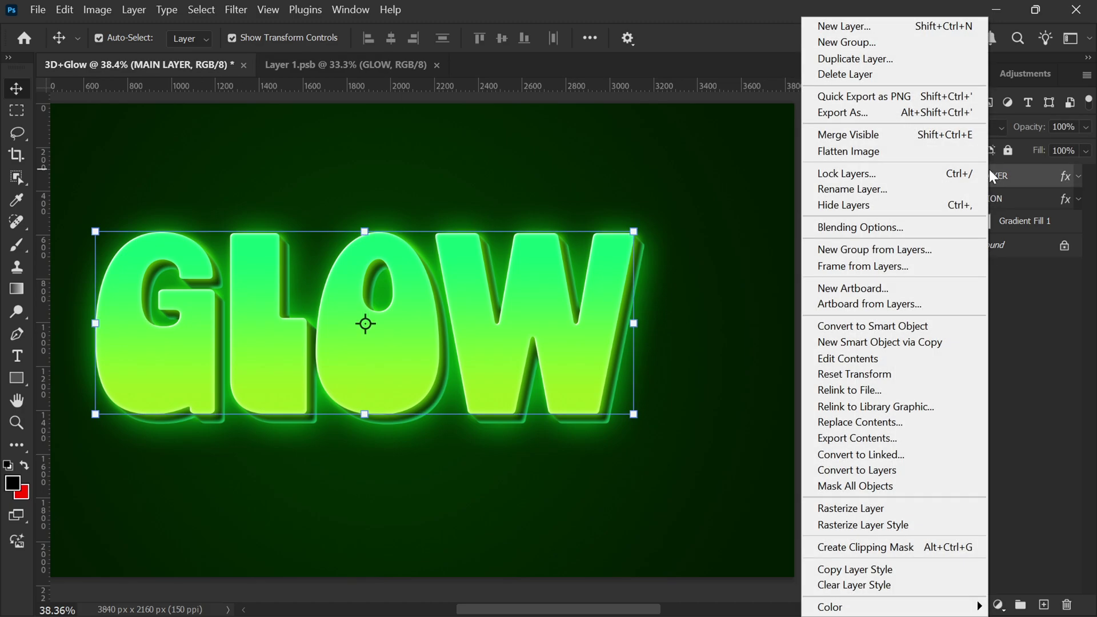
click(856, 58)
text(GLOW EFFECT)
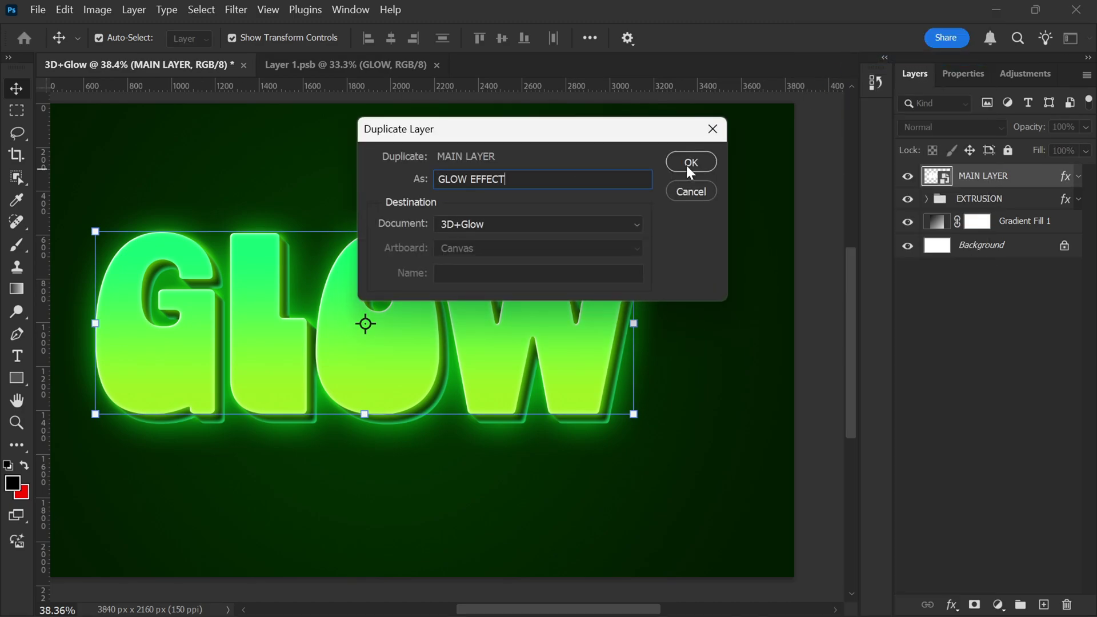
click(691, 163)
click(1079, 177)
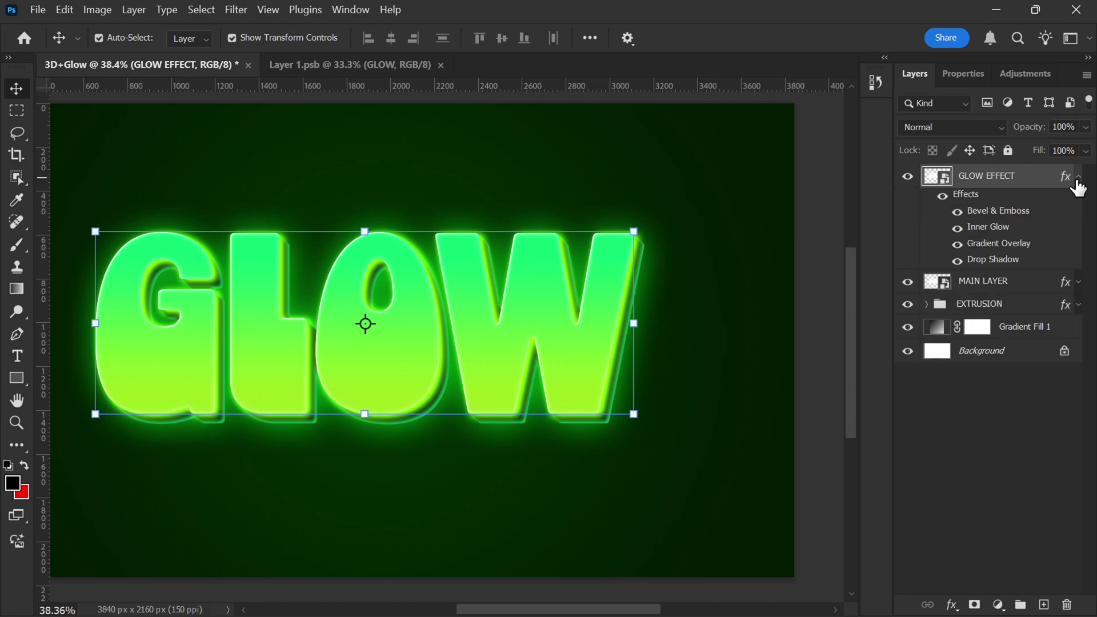
drag(964, 195, 1067, 605)
Give GLOW EFFECT a bright green Color Overlay.
right_click(994, 176)
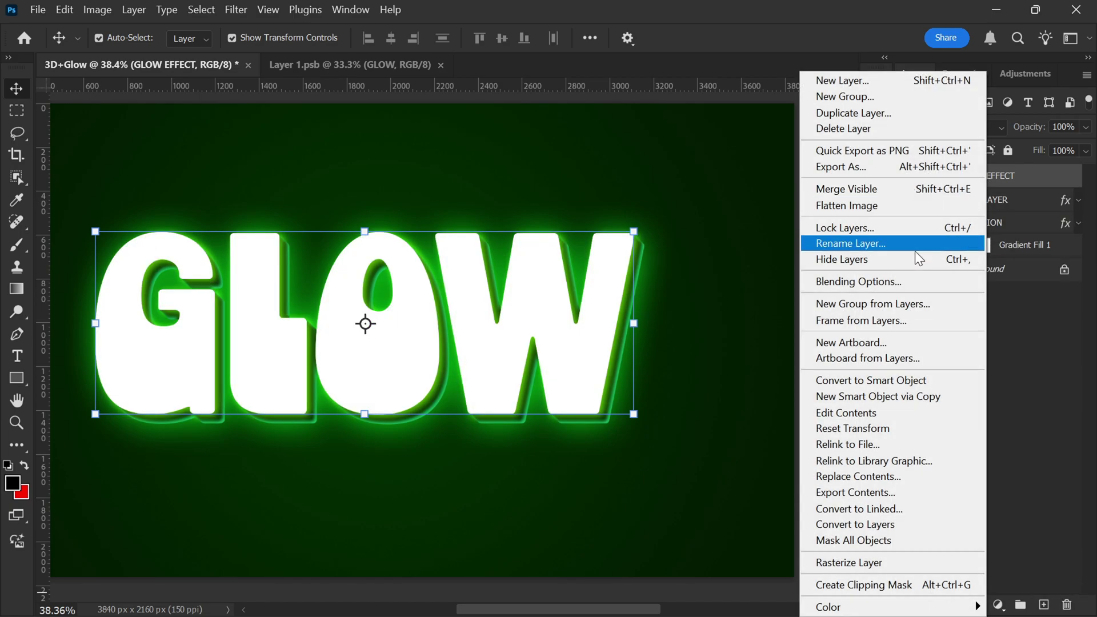
click(857, 283)
click(480, 409)
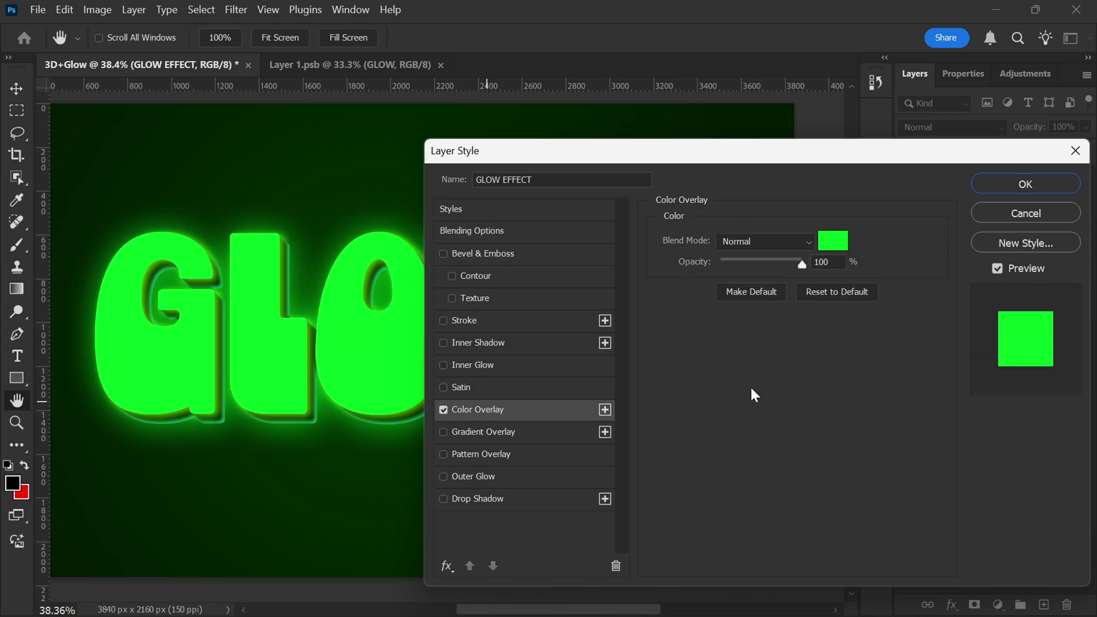
click(832, 239)
click(1058, 226)
click(1038, 185)
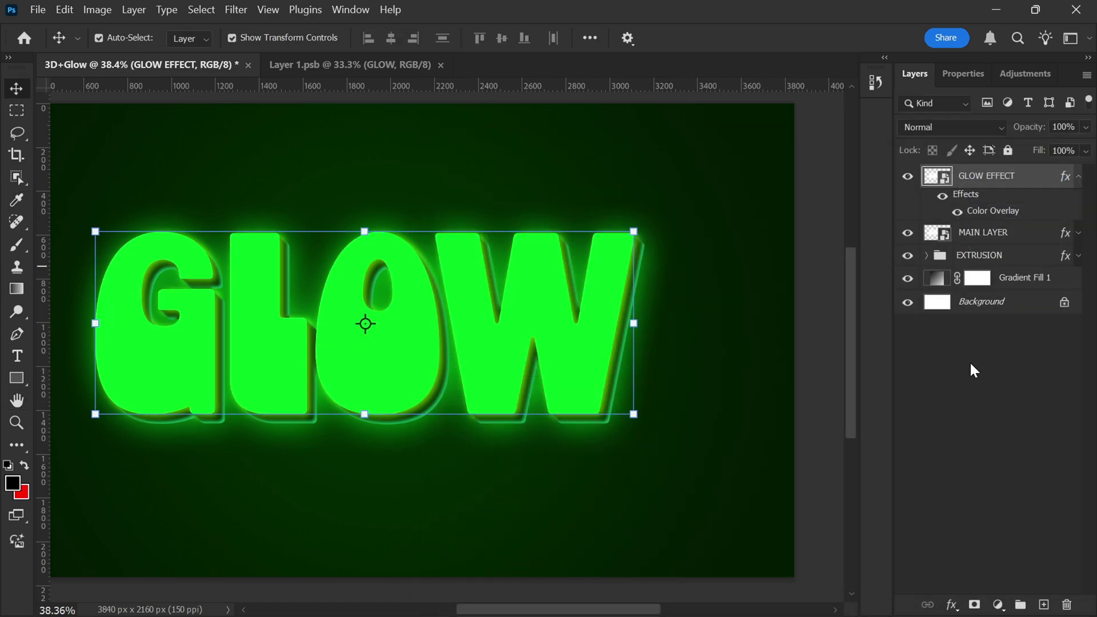
Blur GLOW EFFECT with a Gaussian Blur of about 52 px.
click(236, 9)
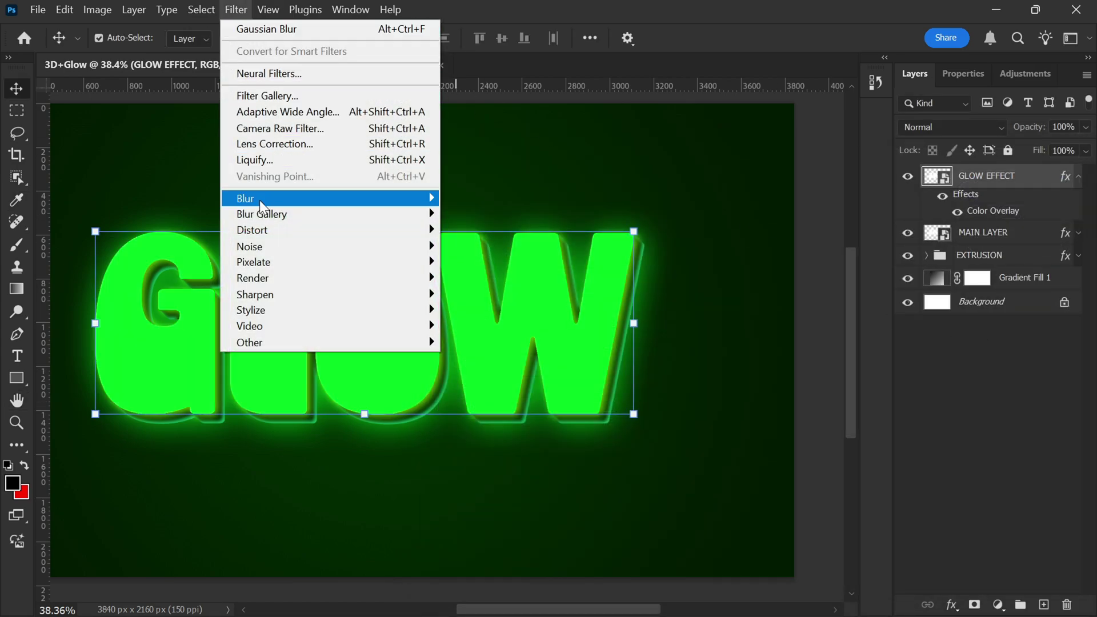
mouse_move(246, 199)
click(497, 260)
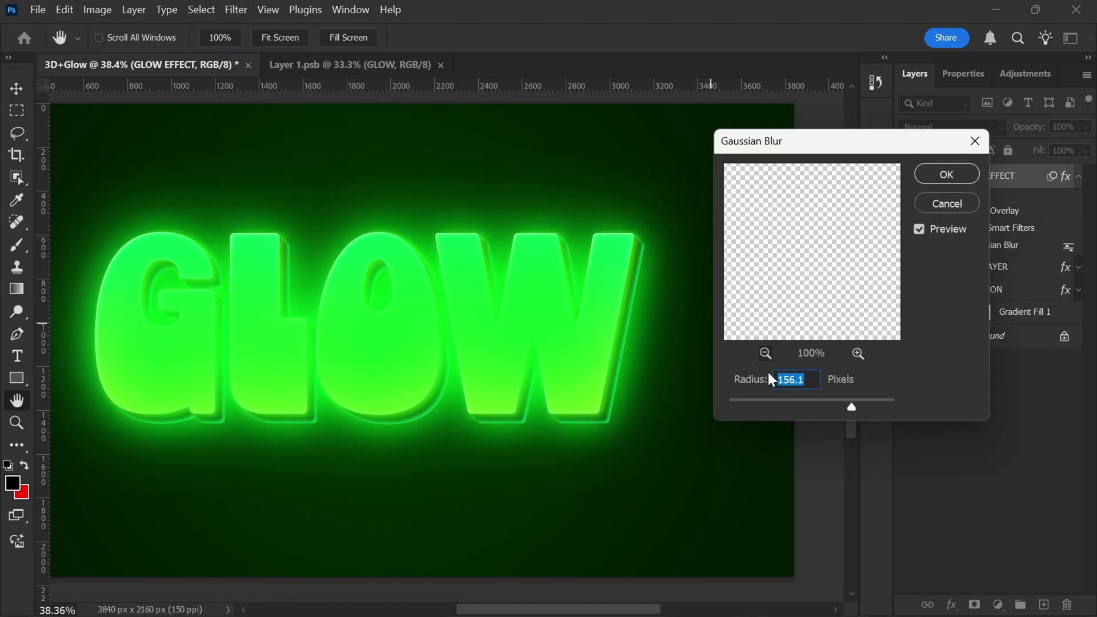
drag(852, 406, 821, 412)
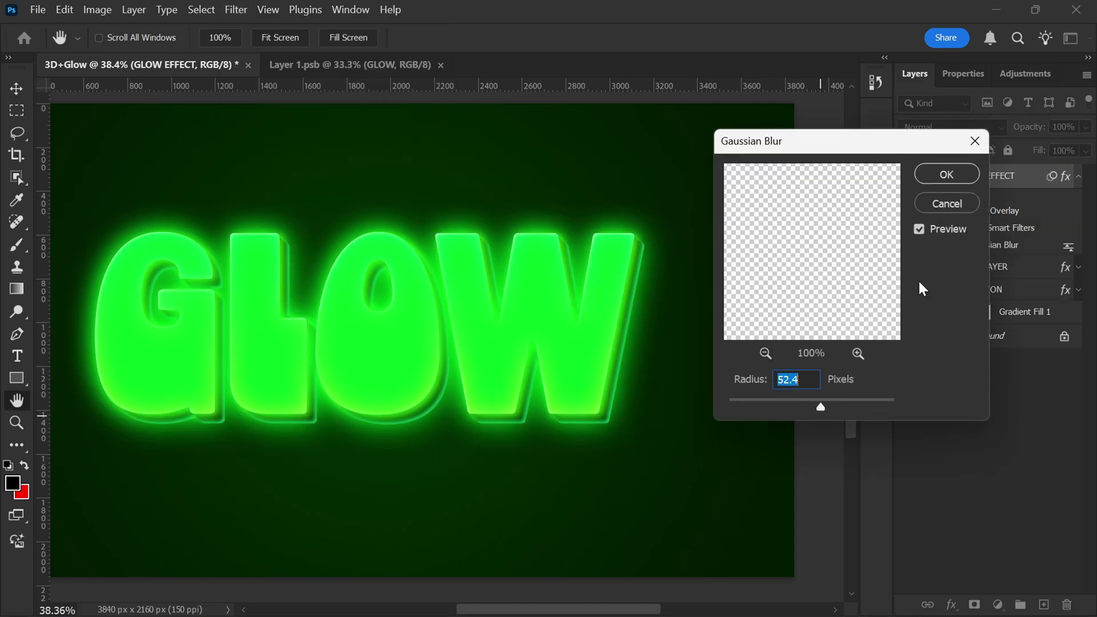
click(950, 174)
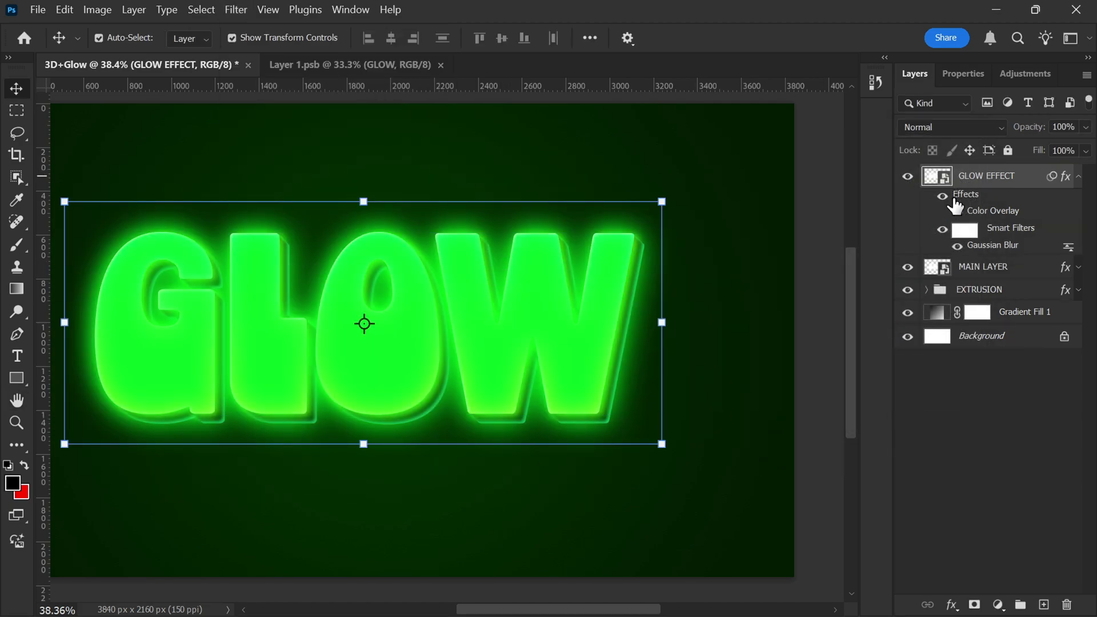
Lower GLOW EFFECT's opacity to 10% and duplicate it with Ctrl+J.
click(1079, 175)
drag(1036, 129, 954, 225)
text(10)
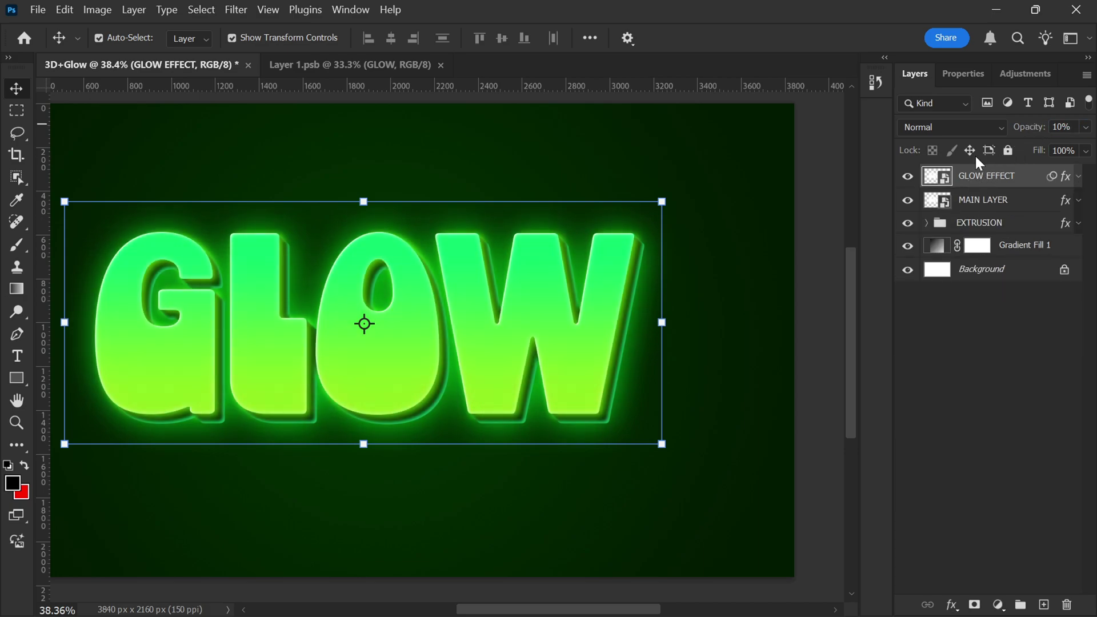
key(Return)
key(ctrl+j)
Raise GLOW EFFECT copy's Gaussian Blur radius to 124.4 and reposition the copy.
click(1080, 176)
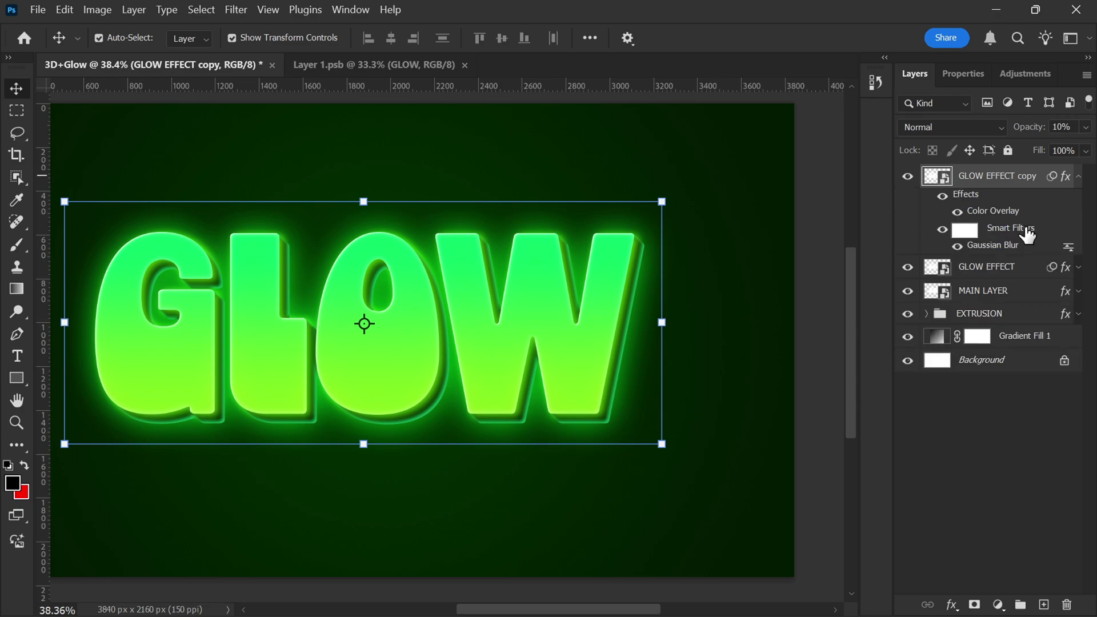
double_click(1005, 246)
drag(834, 405, 849, 402)
click(934, 176)
key(v)
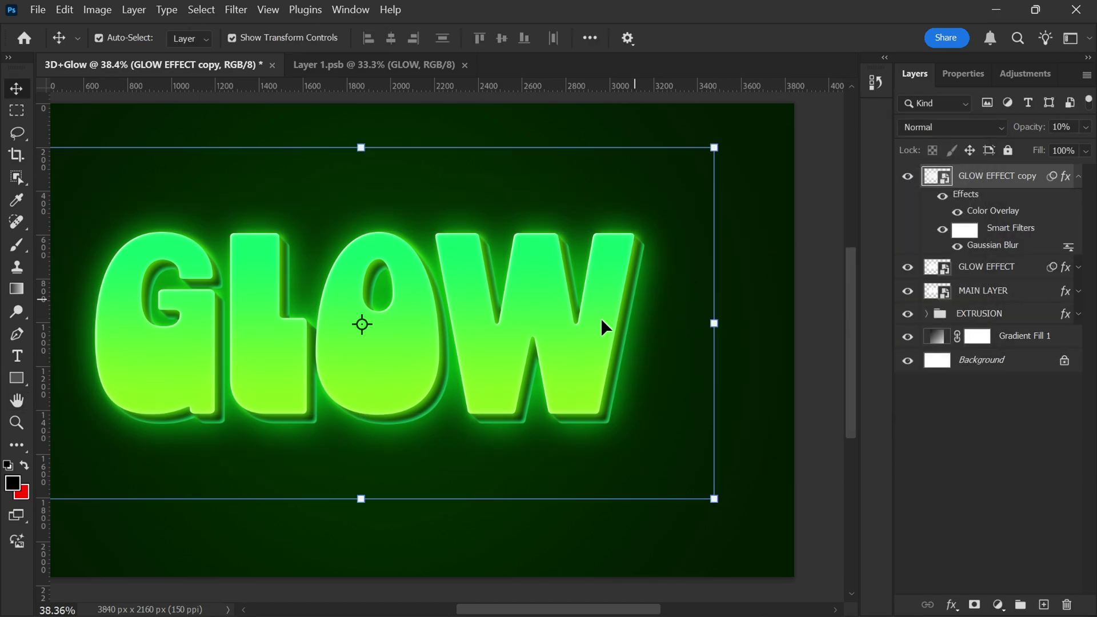
drag(510, 334, 514, 284)
Alt-drag GLOW EFFECT below the EXTRUSION group to create GLOW EFFECT copy 2.
click(993, 362)
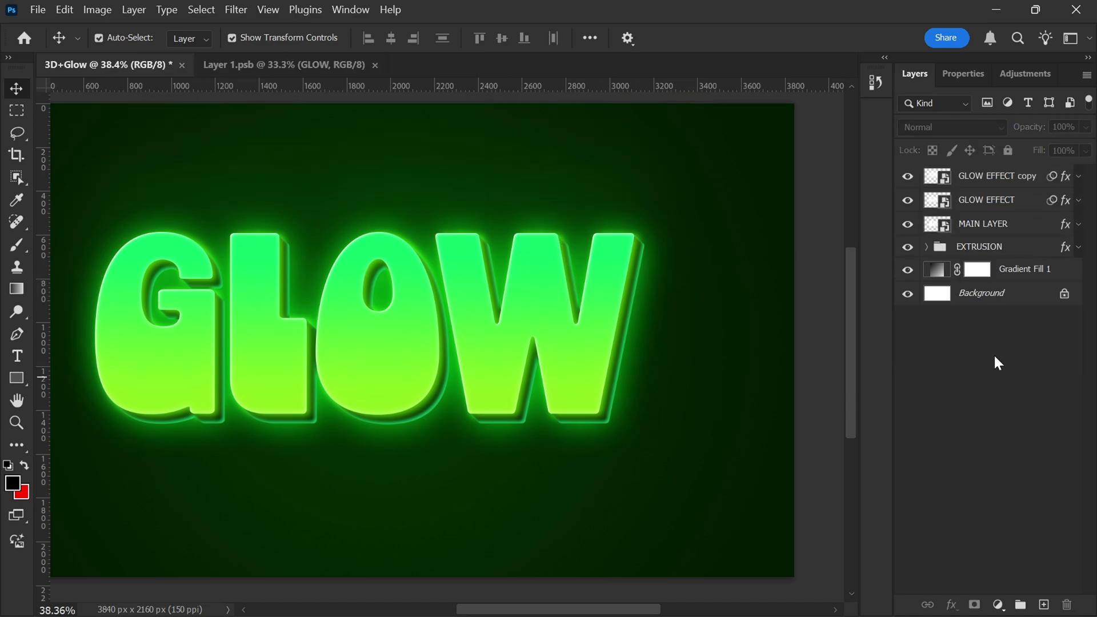
click(1029, 204)
drag(961, 205, 975, 271)
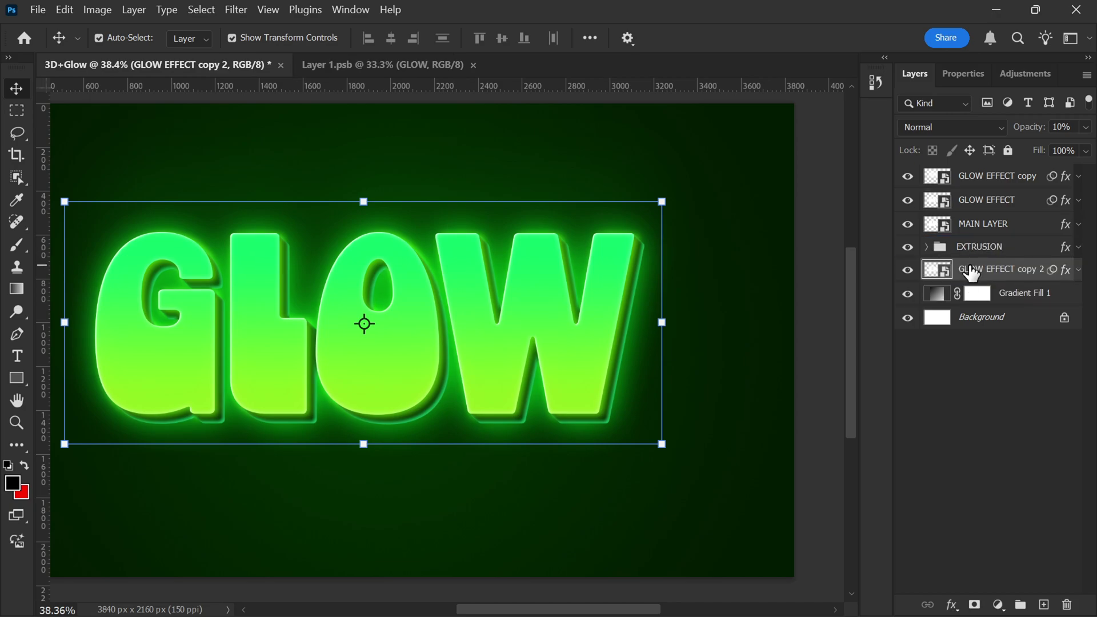
click(934, 377)
scroll(584, 372, up, 2)
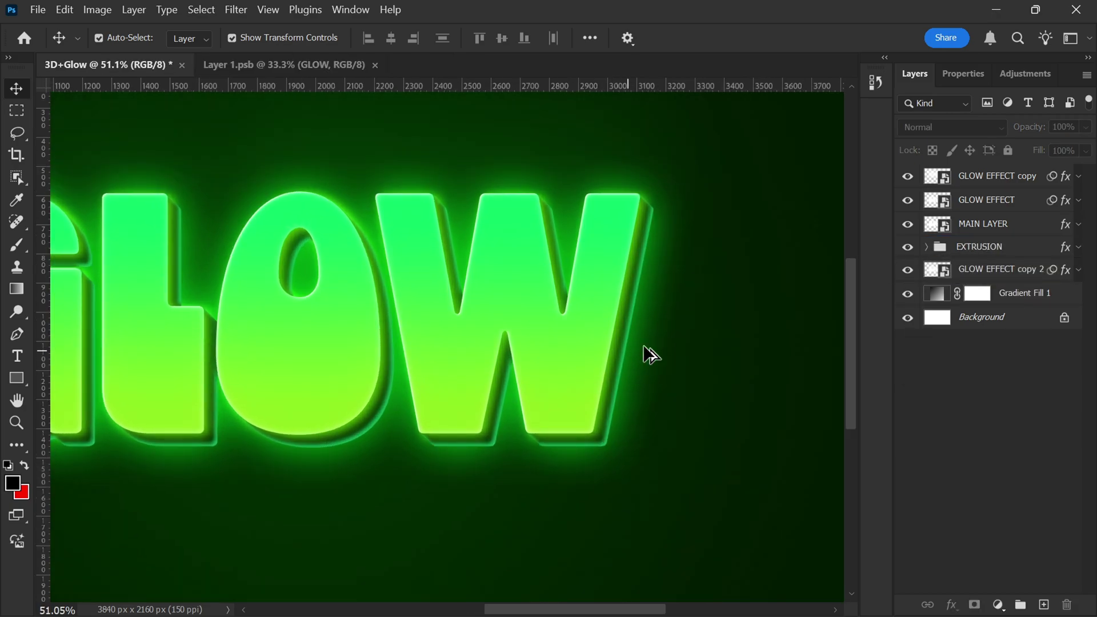
click(905, 271)
click(908, 176)
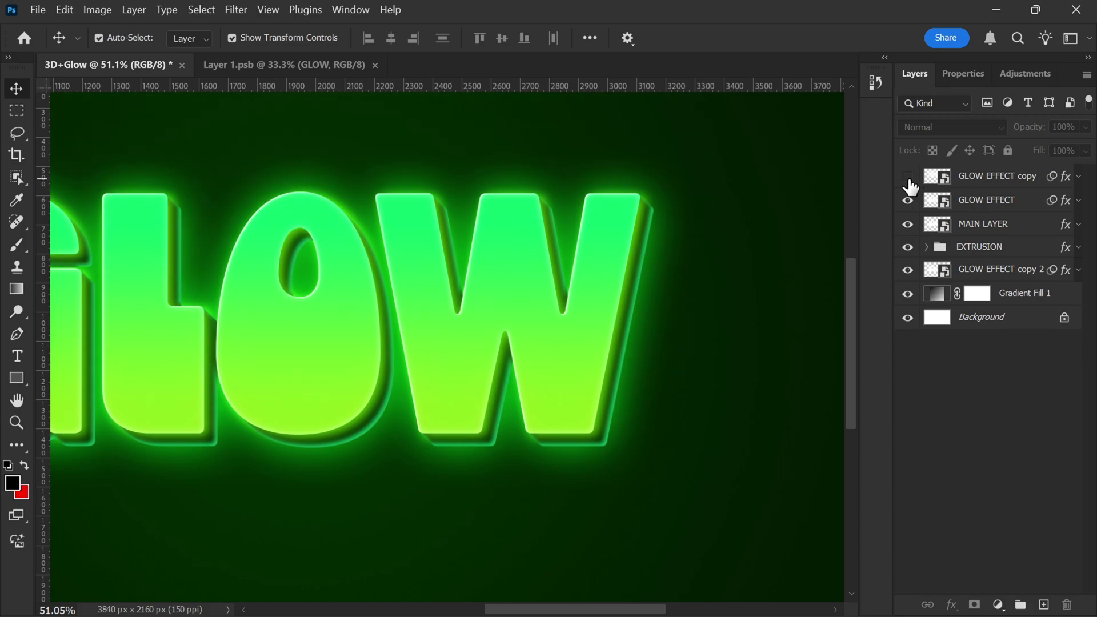
key(ctrl+0)
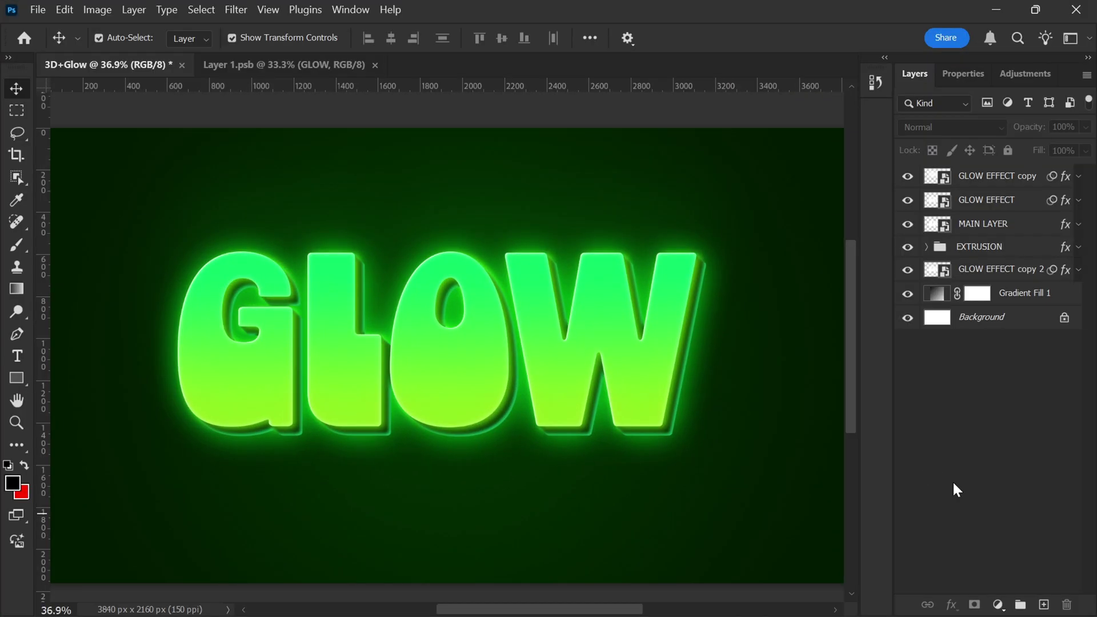
Inside MAIN LAYER's smart object, hide the GLOW text and paste the STRIKER logo centred.
click(946, 230)
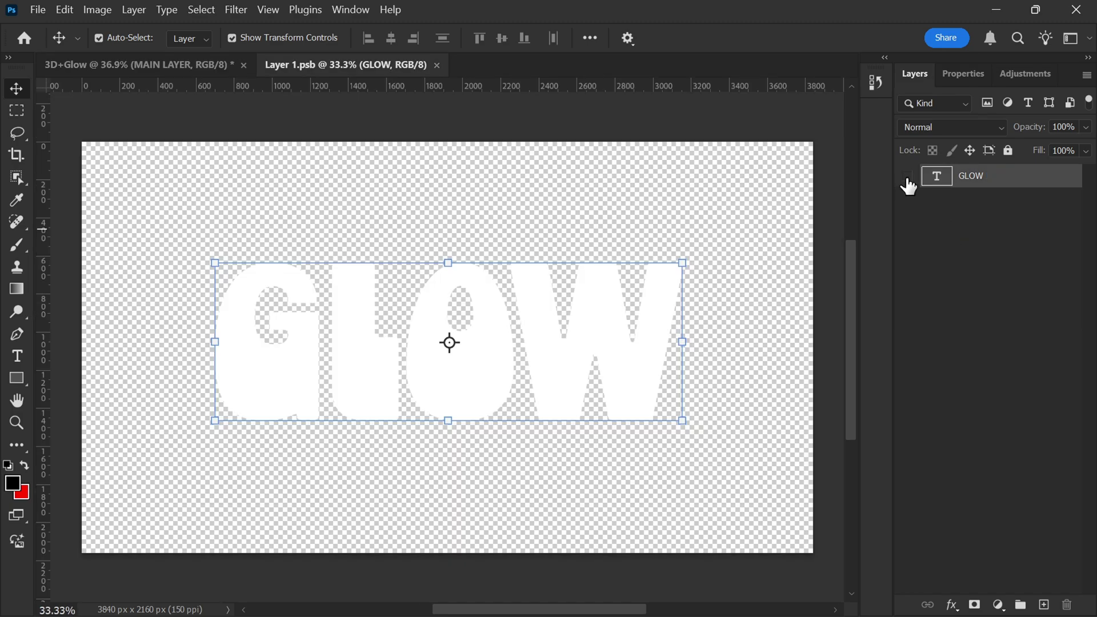
click(909, 175)
click(470, 291)
key(ctrl+v)
drag(463, 353, 467, 348)
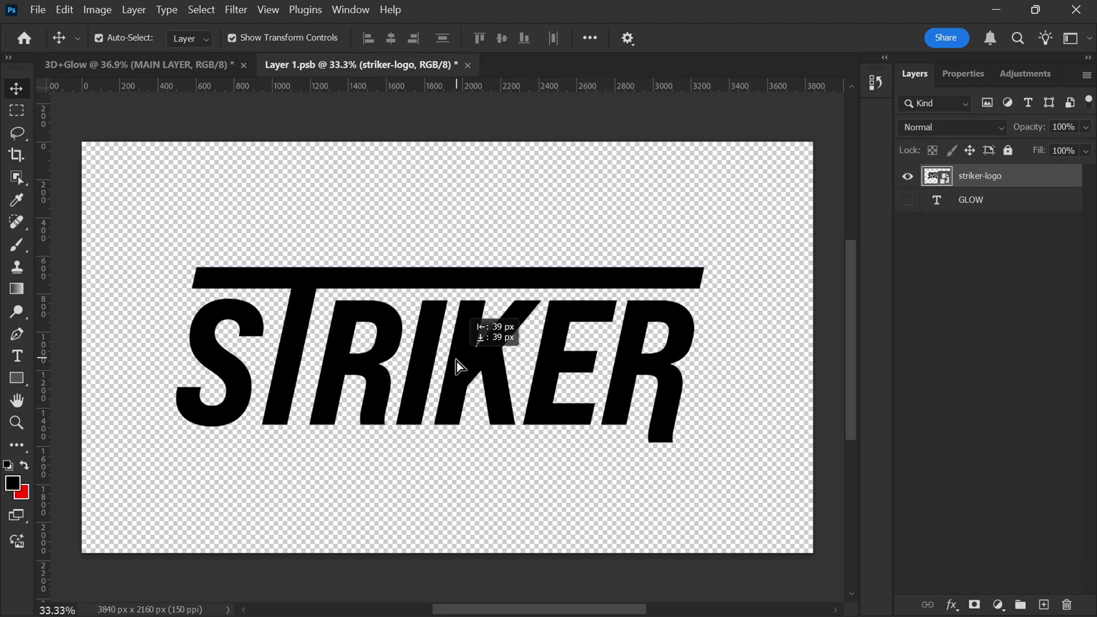
Save the smart object and return to the 3D+Glow document to view the result.
key(ctrl+s)
key(ctrl+Tab)
scroll(558, 363, up, 3)
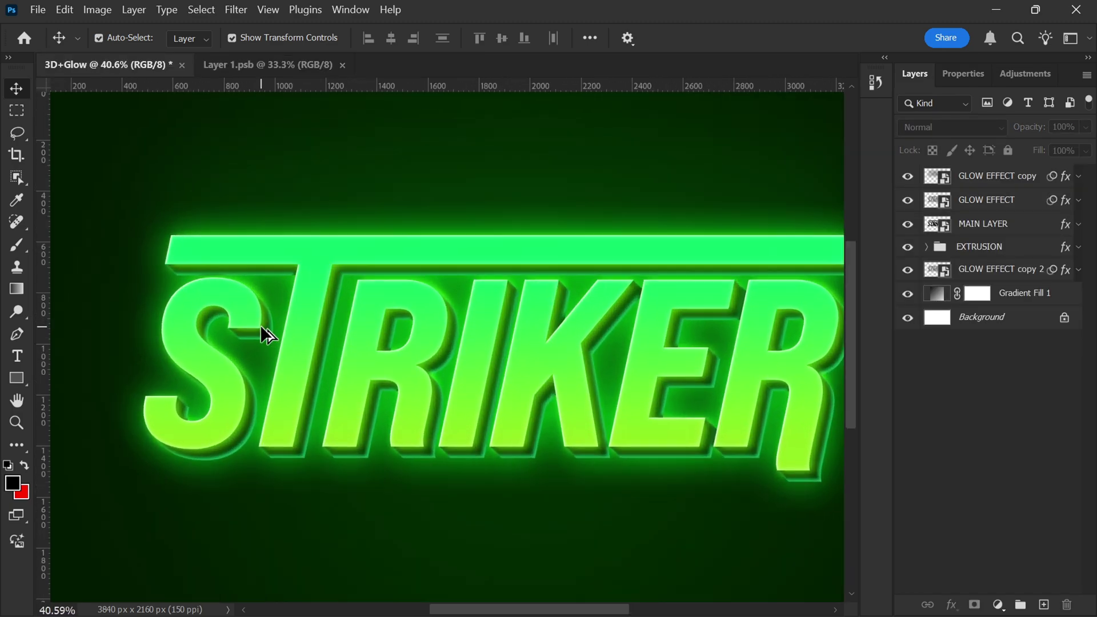
scroll(262, 326, up, 2)
scroll(204, 340, up, 3)
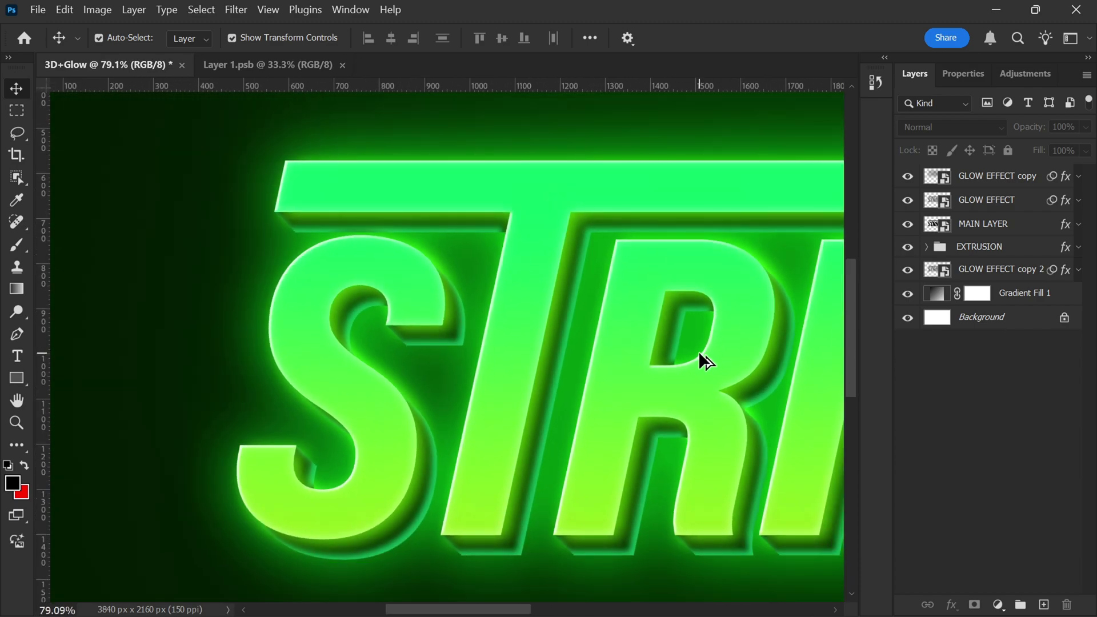
scroll(698, 359, down, 2)
click(16, 400)
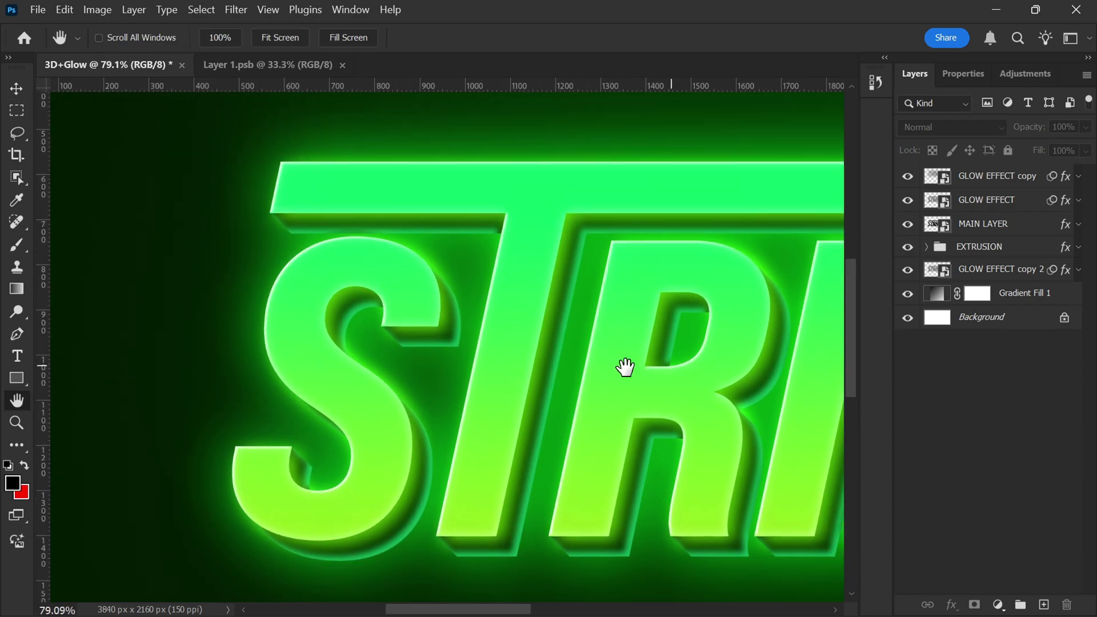